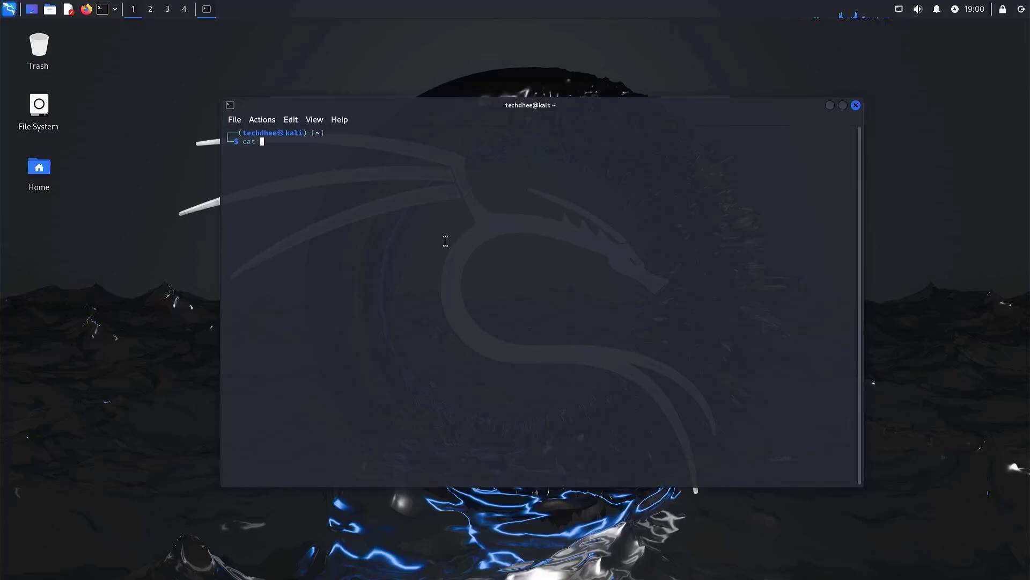
Run cat /etc/os-release to show the Kali 2024.4 release details.
type("/etc/os-release")
key("Return")
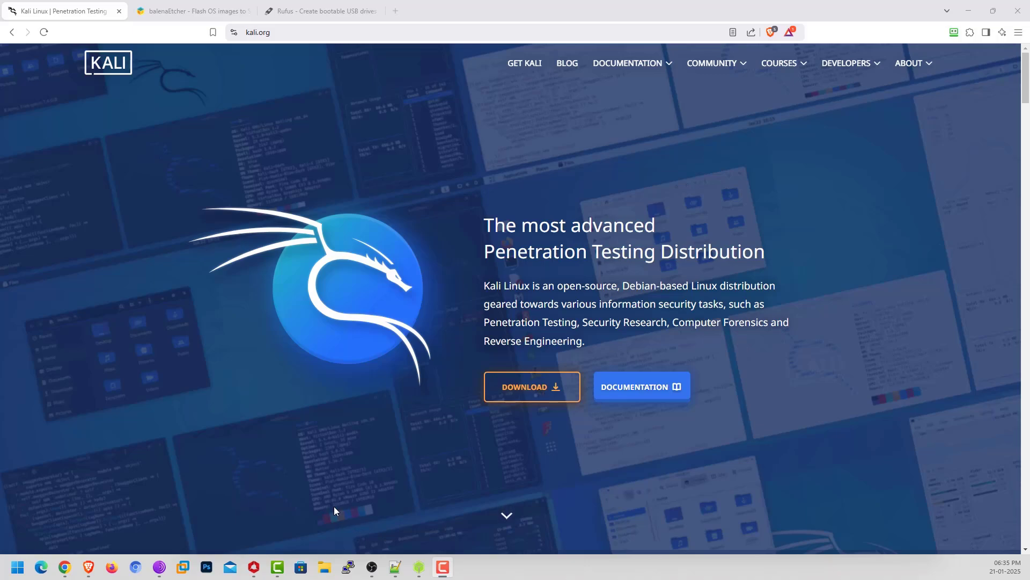
Open the kali.org download page and scroll through its options.
left_click(545, 400)
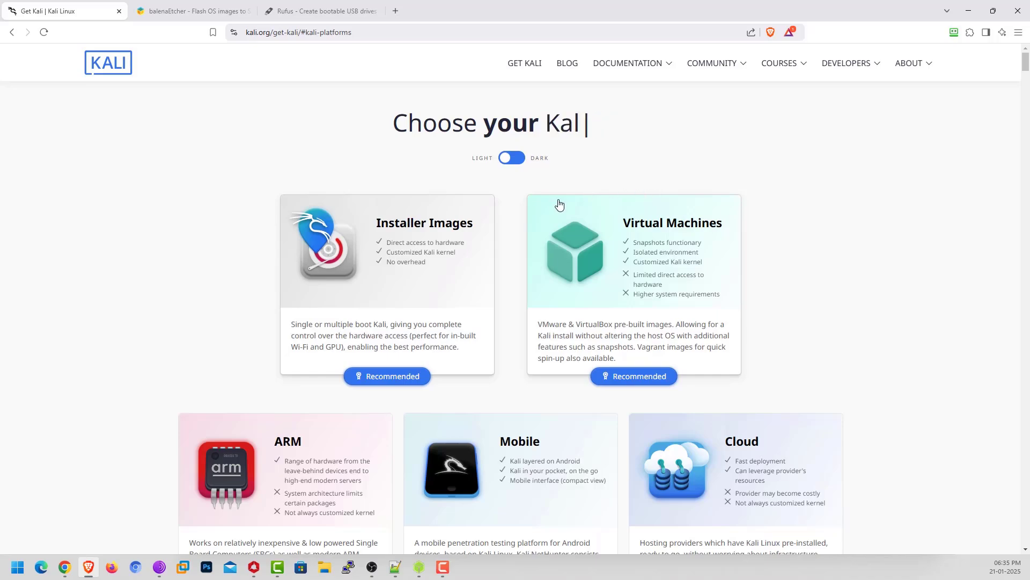
scroll(601, 278, "down", 2)
scroll(604, 279, "down", 2)
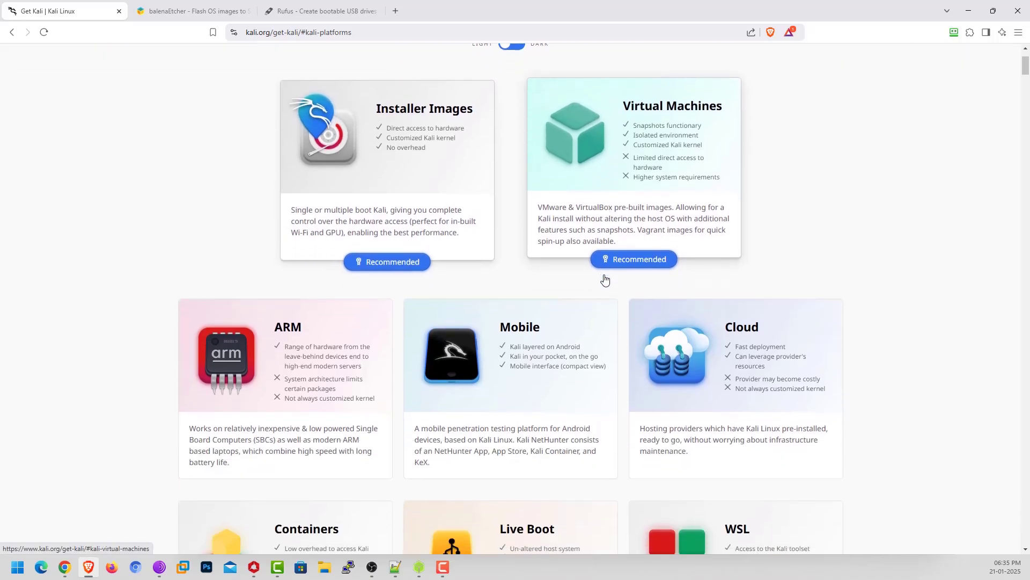
scroll(872, 305, "down", 4)
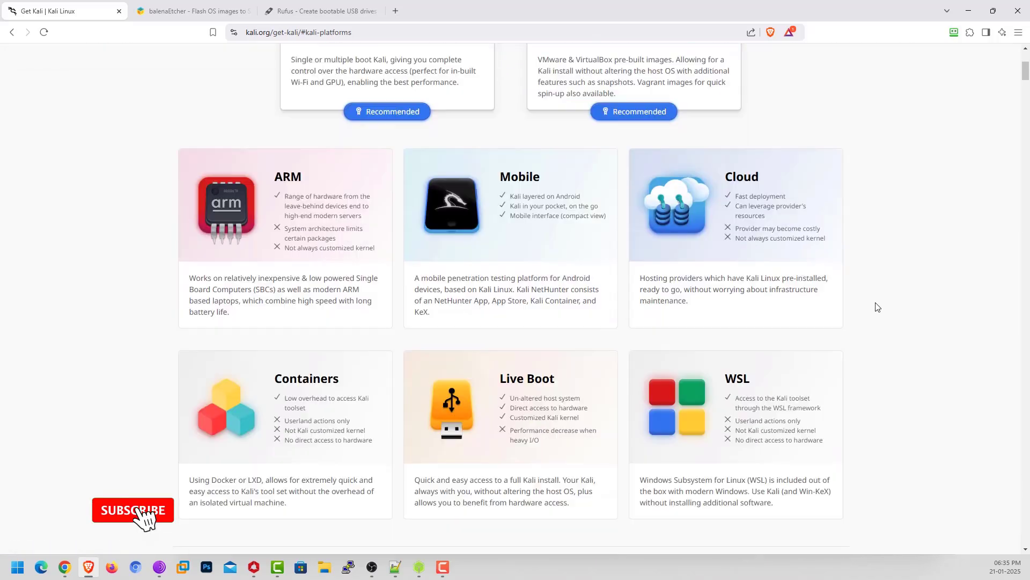
scroll(906, 315, "down", 2)
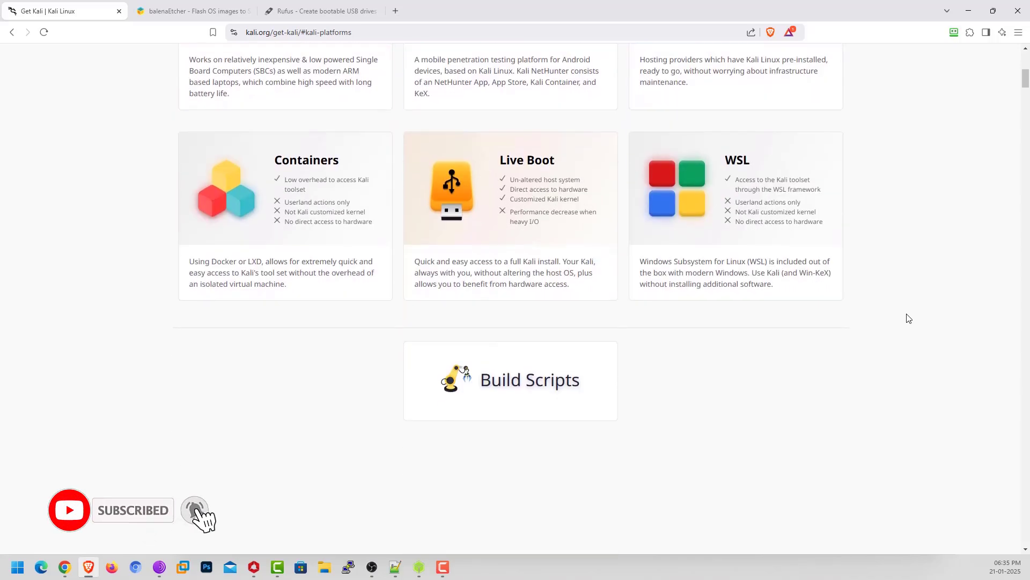
scroll(908, 317, "up", 3)
scroll(907, 318, "up", 5)
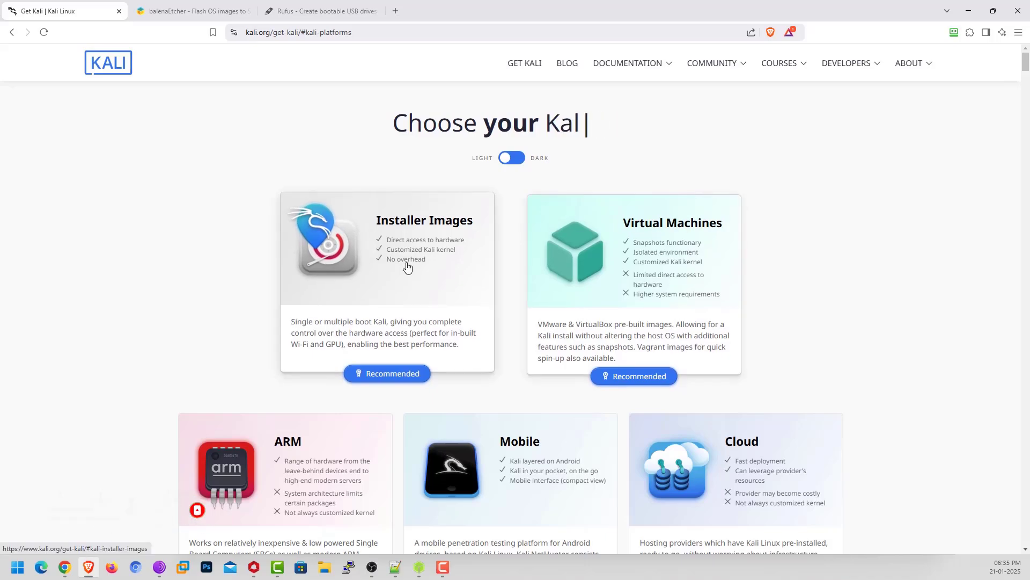
Browse the 2024.4 Installer Images downloads, then go to the balenaEtcher page.
left_click(407, 266)
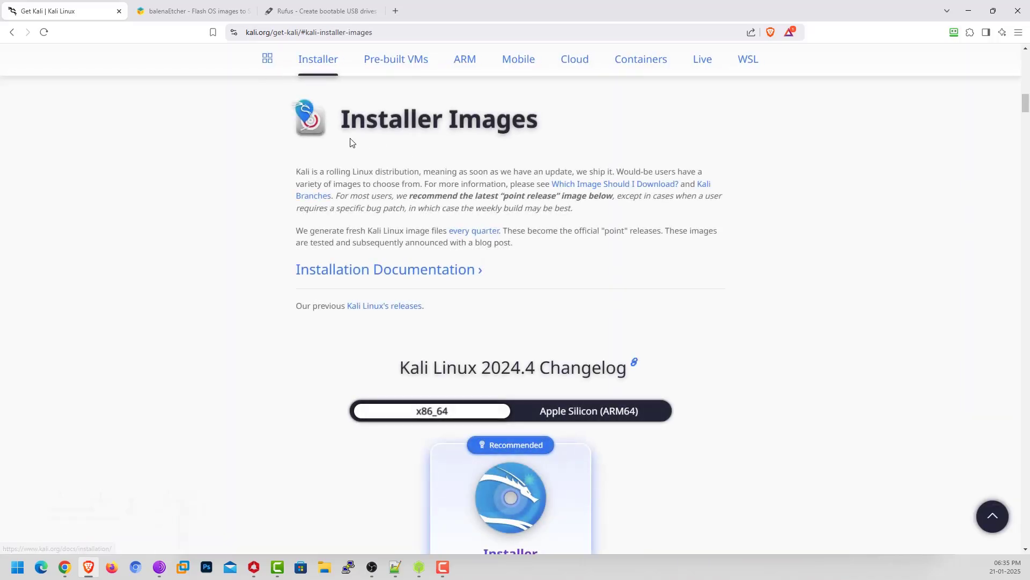
scroll(775, 276, "down", 2)
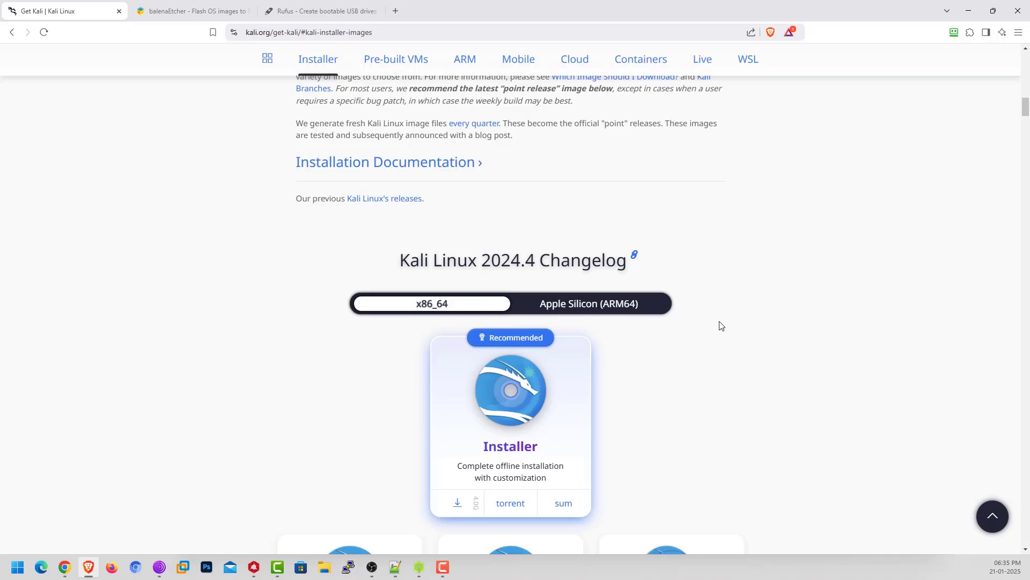
scroll(721, 327, "down", 2)
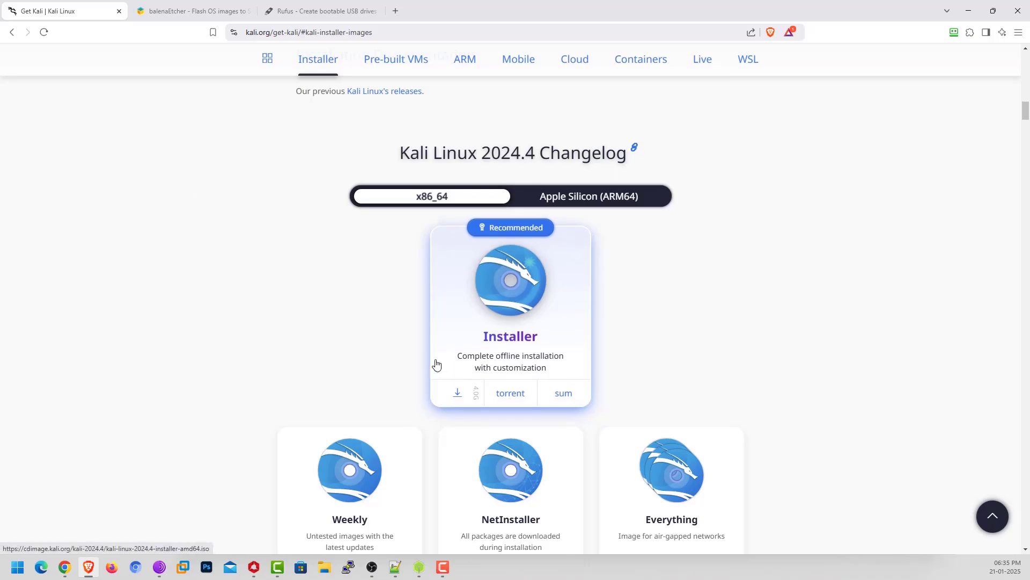
left_click(175, 12)
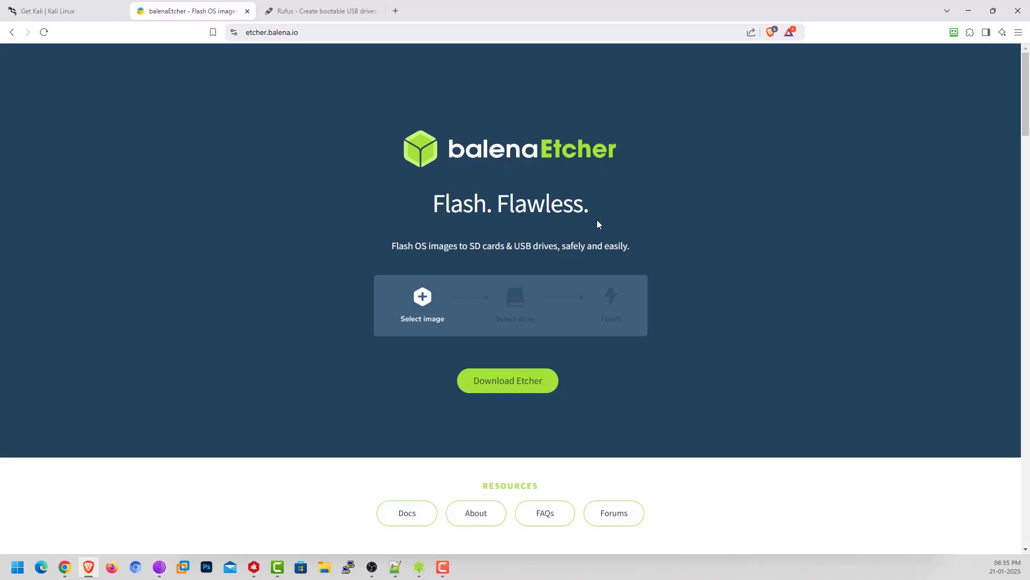
View the Download Etcher asset table on etcher.balena.io.
scroll(598, 222, "down", 2)
scroll(483, 239, "down", 1)
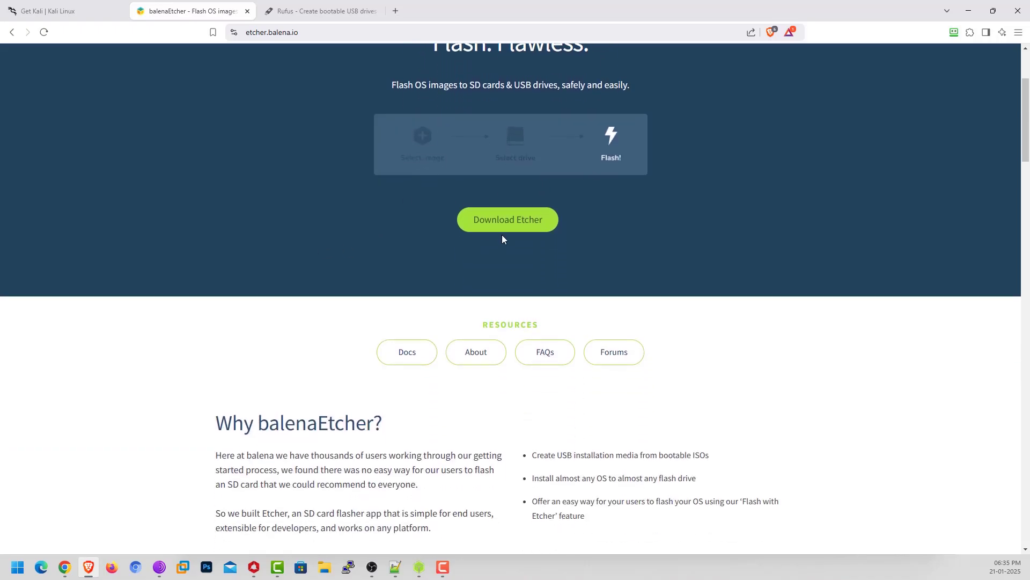
left_click(492, 225)
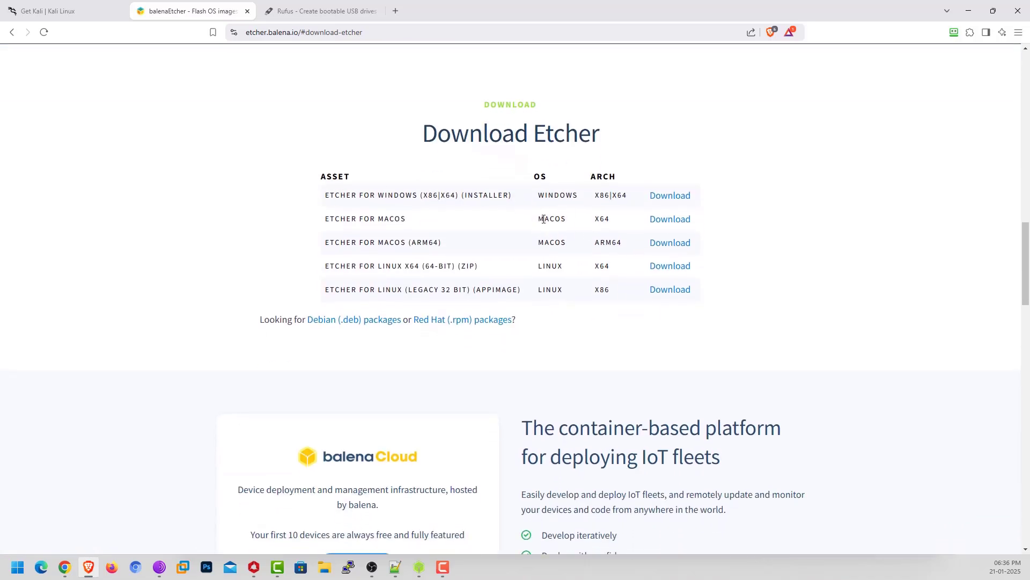
mouse_move(543, 219)
left_mouse_down()
mouse_move(568, 220)
mouse_move(544, 219)
left_mouse_up()
Switch to the Rufus site at rufus.ie and scroll through its releases.
left_click(322, 11)
scroll(423, 198, "down", 8)
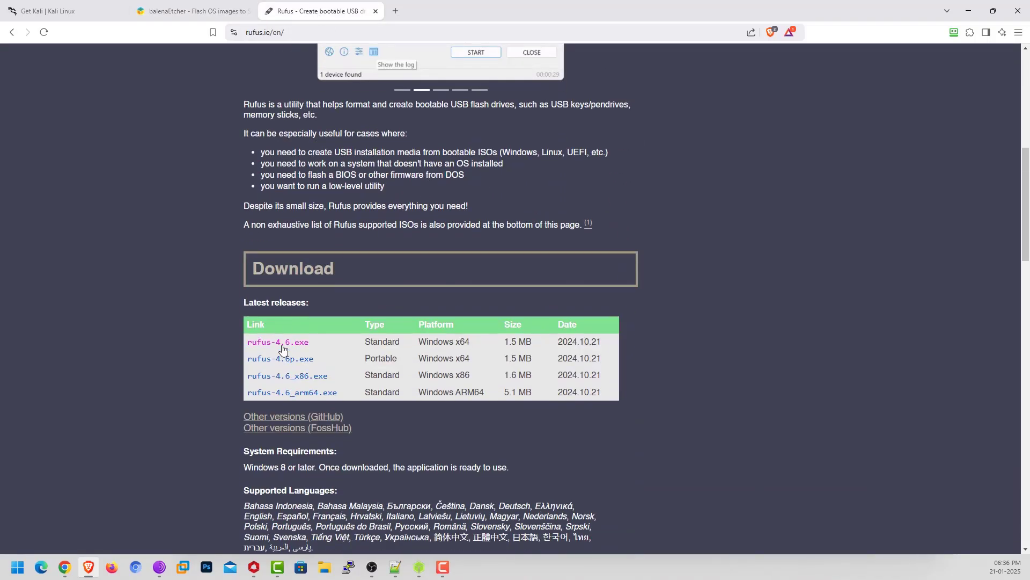
scroll(458, 305, "up", 4)
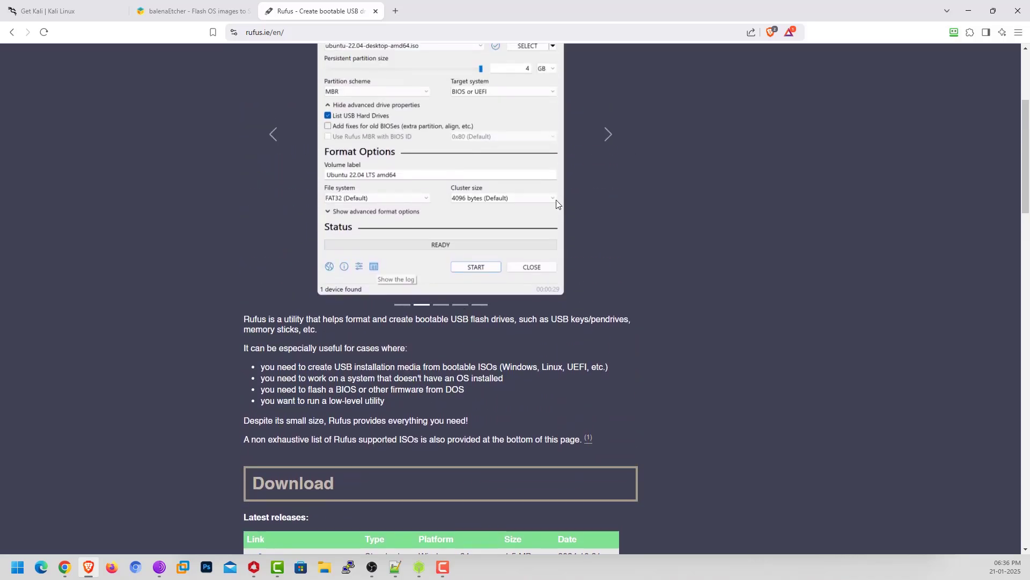
Minimize Brave and restore the balenaEtcher window beside the Kali installer file.
left_click(968, 11)
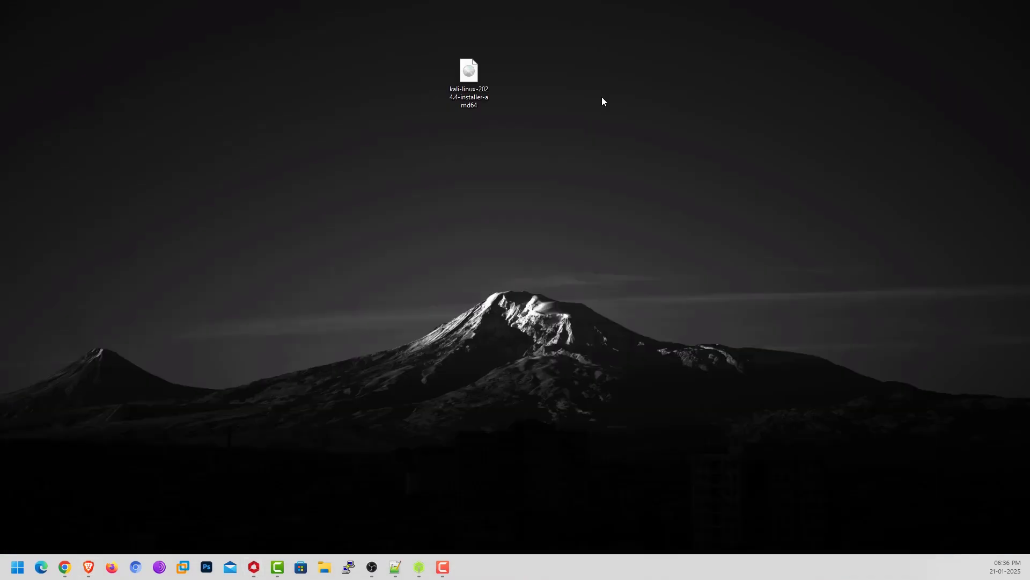
left_click_drag(389, 120, 580, 52)
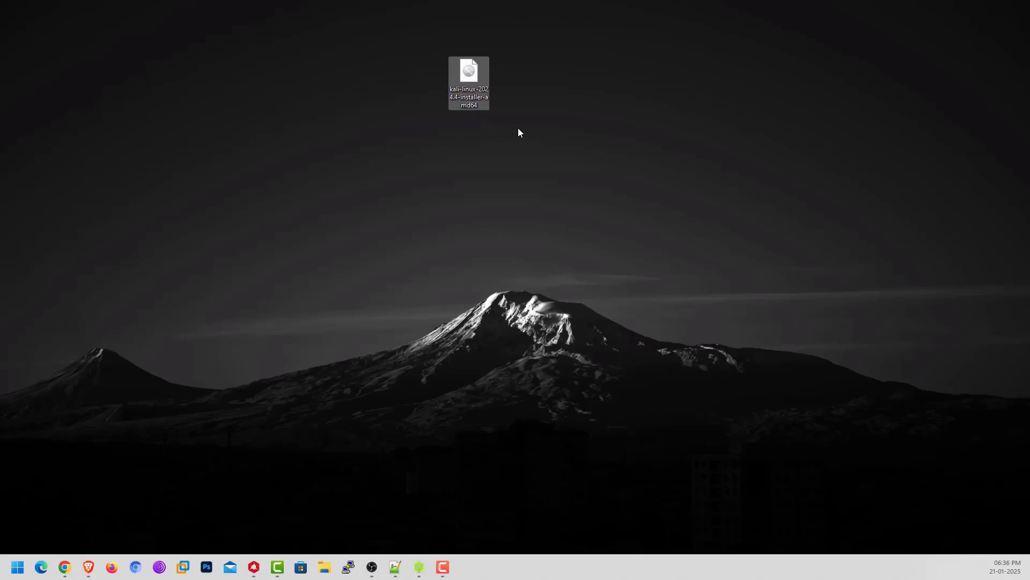
left_click(450, 125)
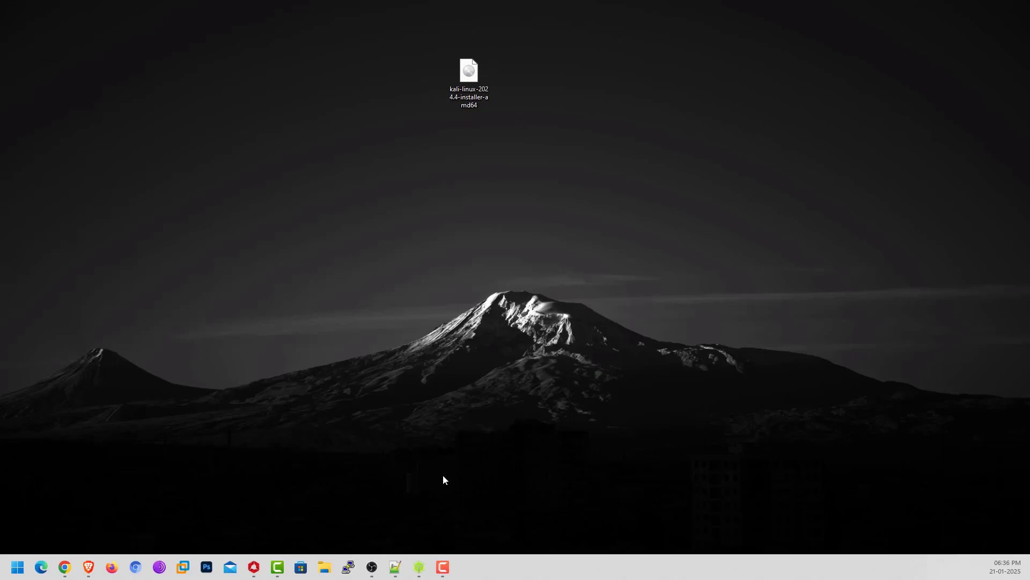
left_click(418, 563)
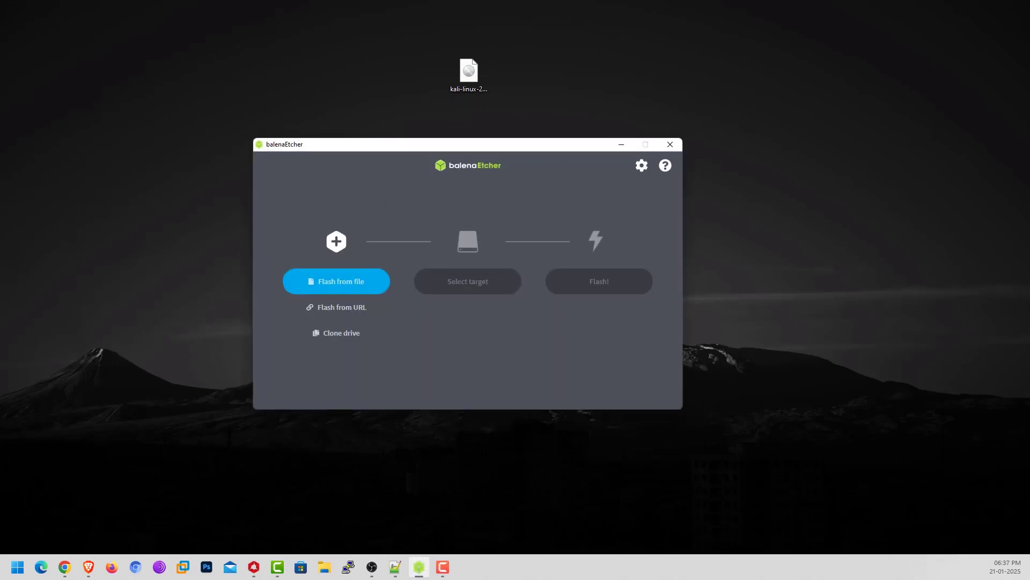
left_click(553, 412)
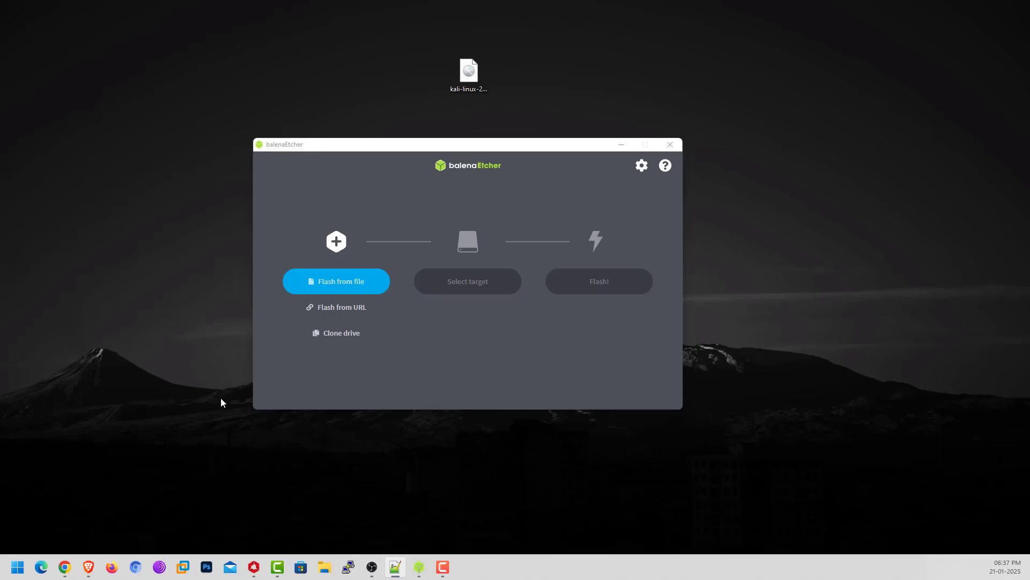
Choose kali-linux-2024.4-installer-amd64.iso as the image to flash.
left_click(342, 281)
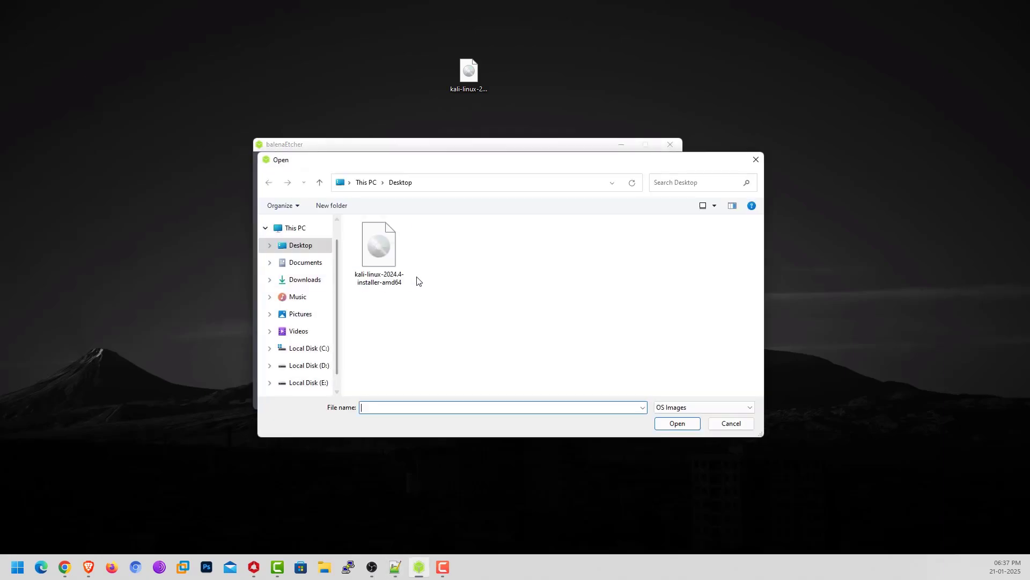
left_click(375, 249)
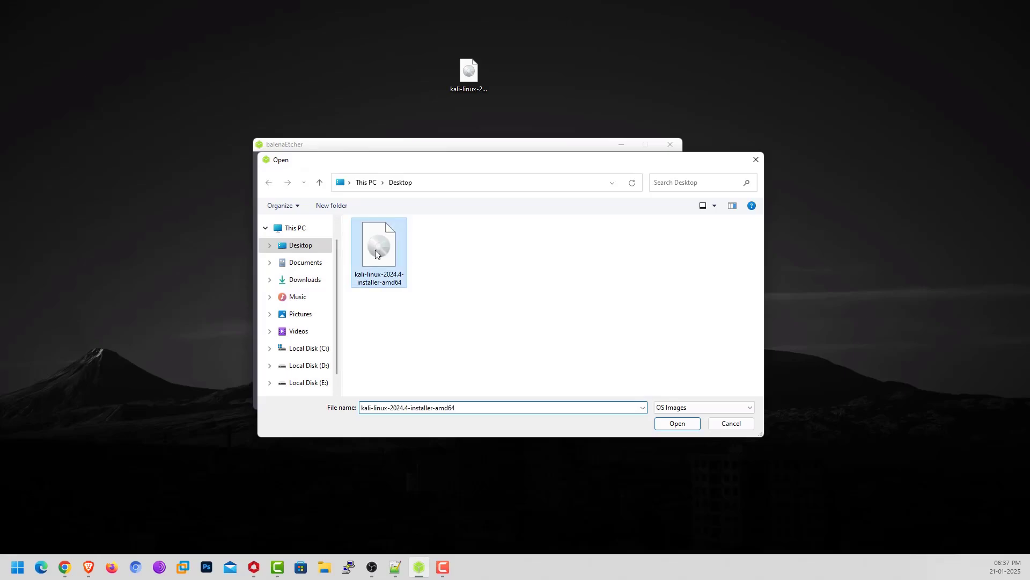
left_click(677, 424)
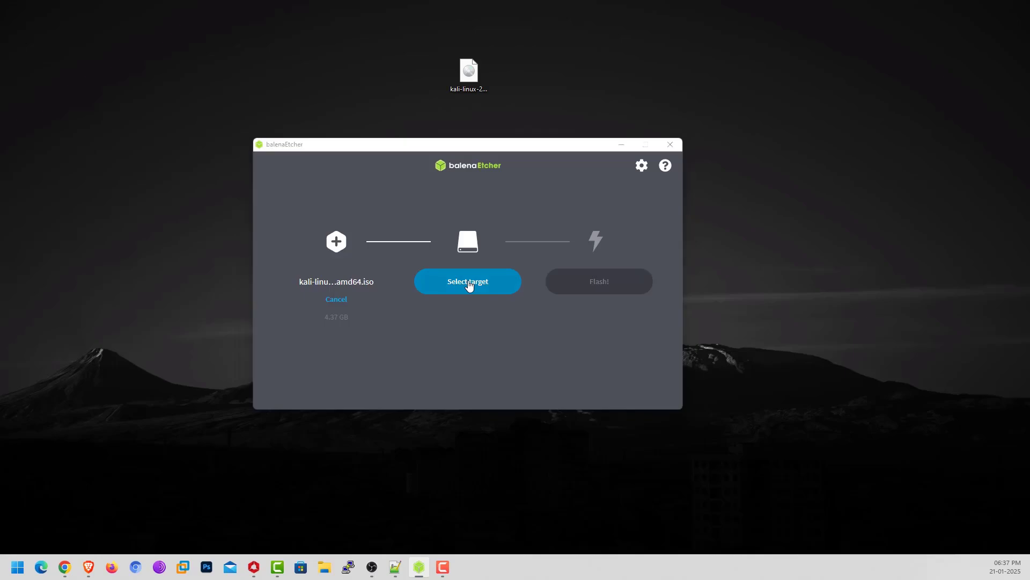
Select the 61.5 GB SanDisk USB drive as the flash target.
left_click(466, 289)
left_click(466, 289)
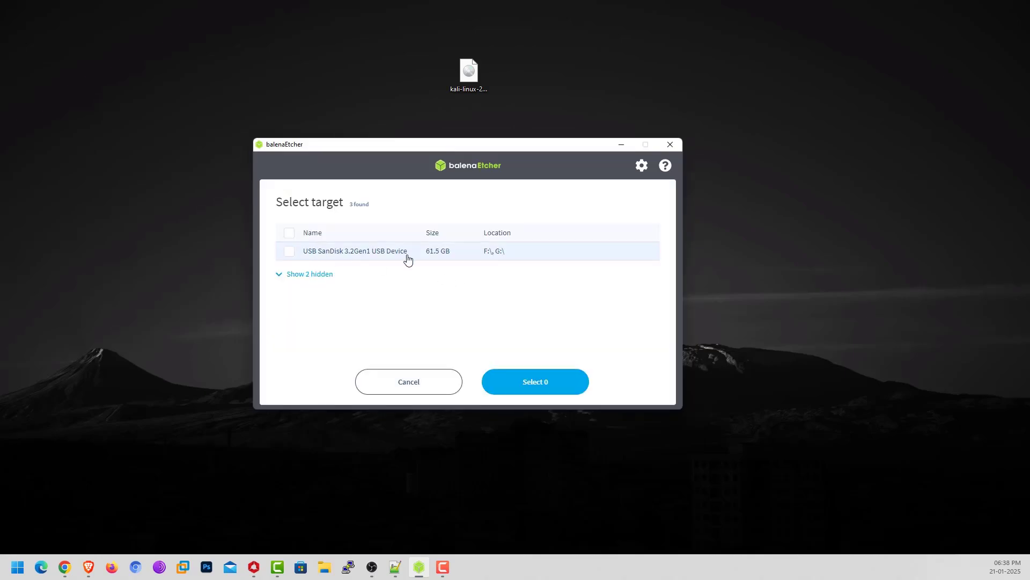
left_click(290, 255)
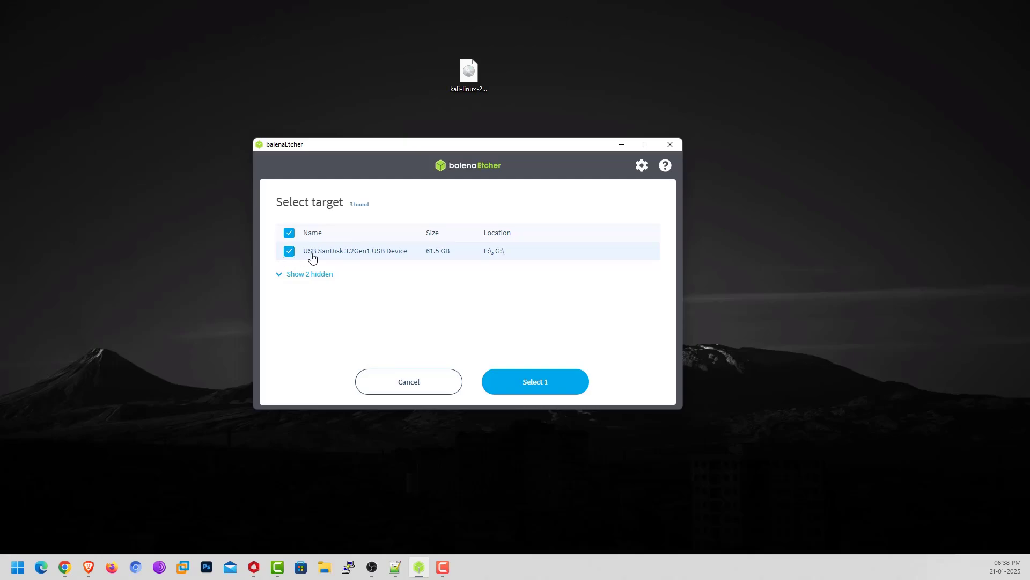
left_click(526, 382)
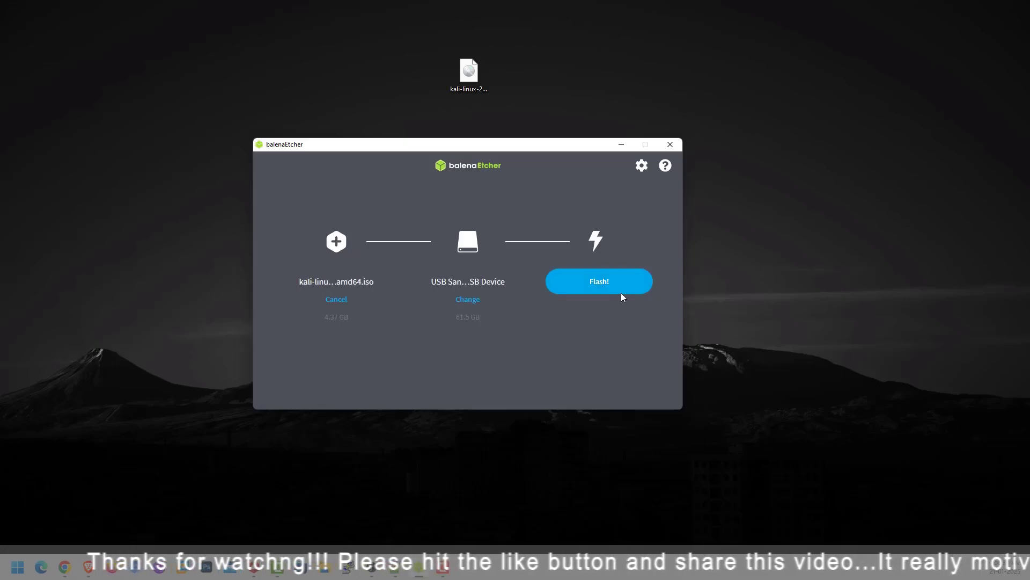
Flash the Kali ISO to the SanDisk drive, then close balenaEtcher once it completes.
left_click(603, 290)
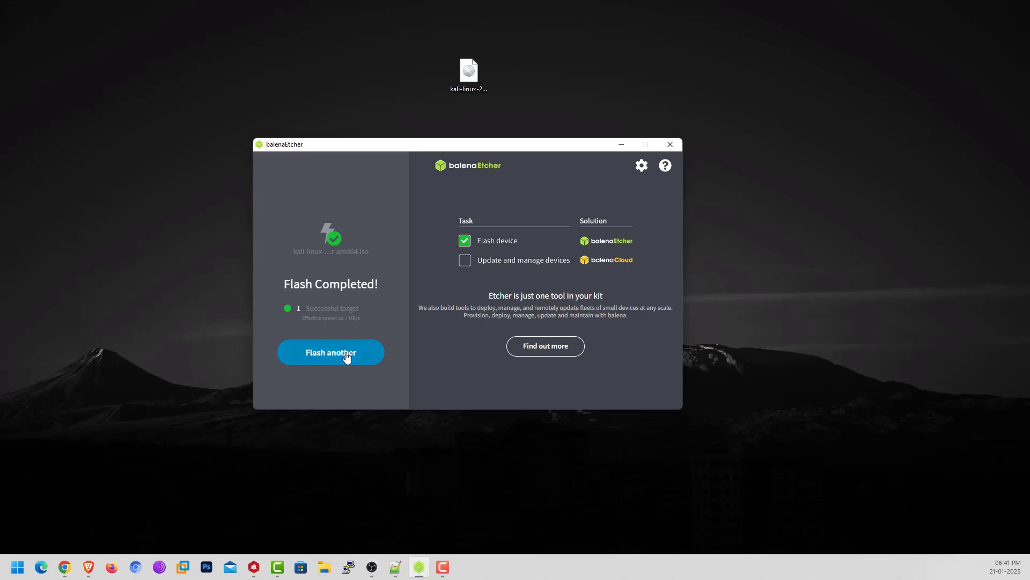
left_click(670, 145)
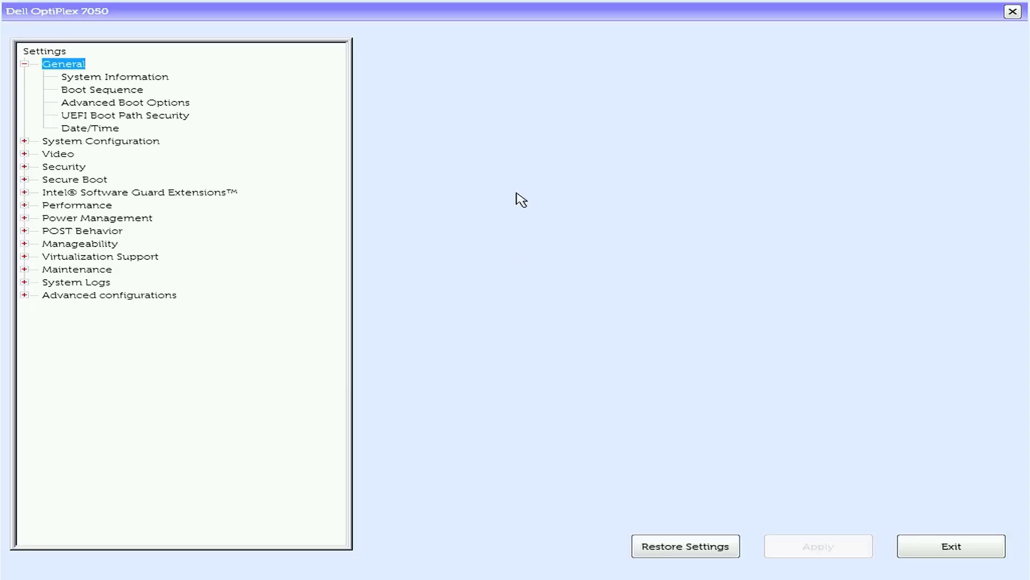
Move UEFI: USB to the top of the Boot Sequence, apply, and exit BIOS.
left_click(101, 94)
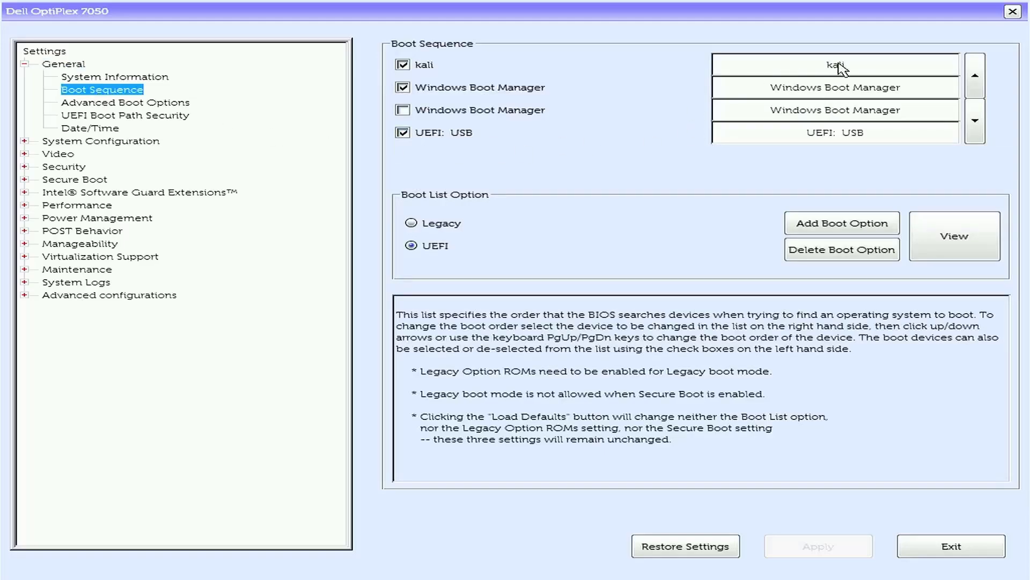
left_click(865, 130)
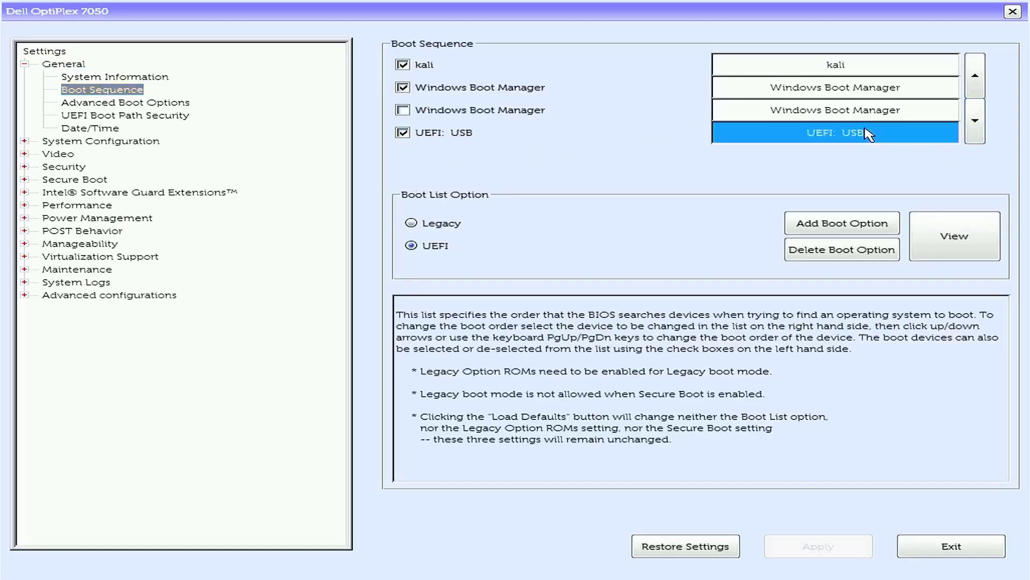
left_click(978, 74)
left_click(977, 74)
left_click(978, 74)
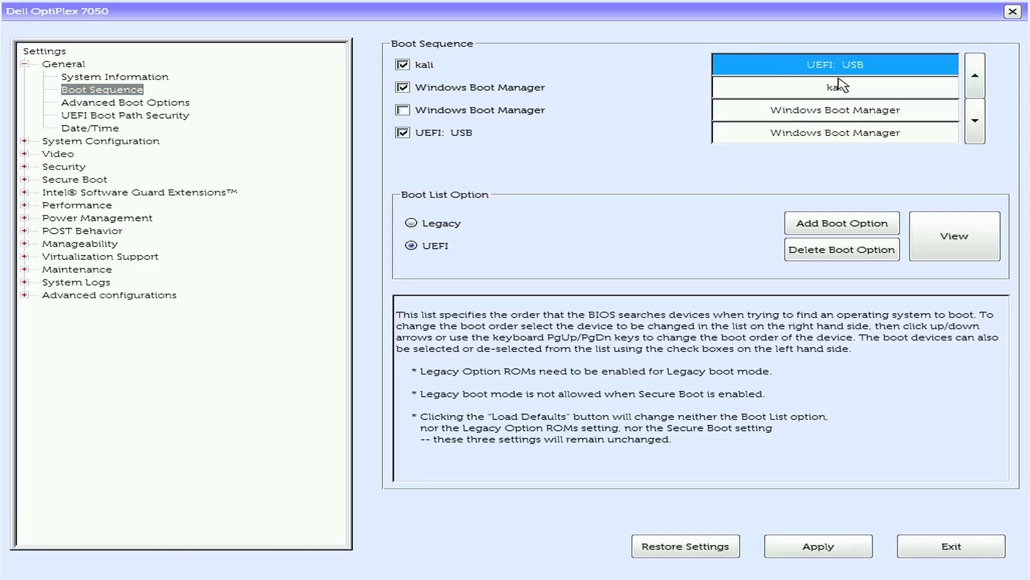
left_click(827, 554)
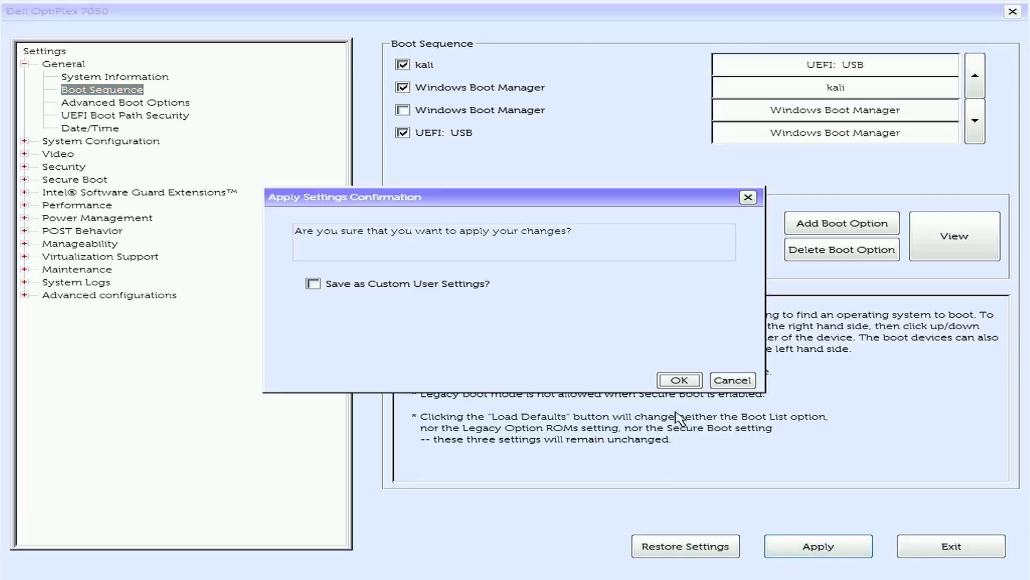
left_click(679, 379)
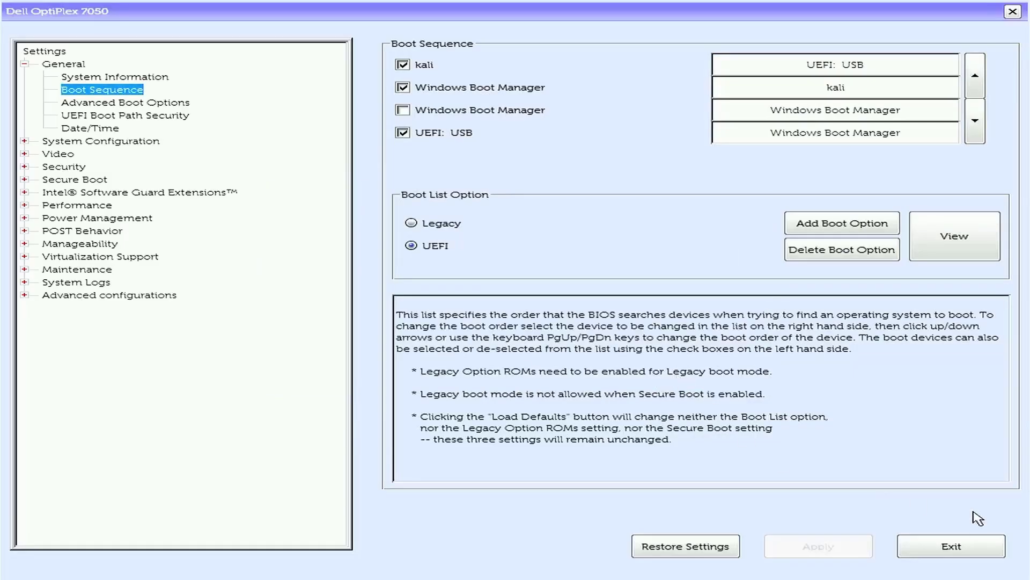
left_click(970, 540)
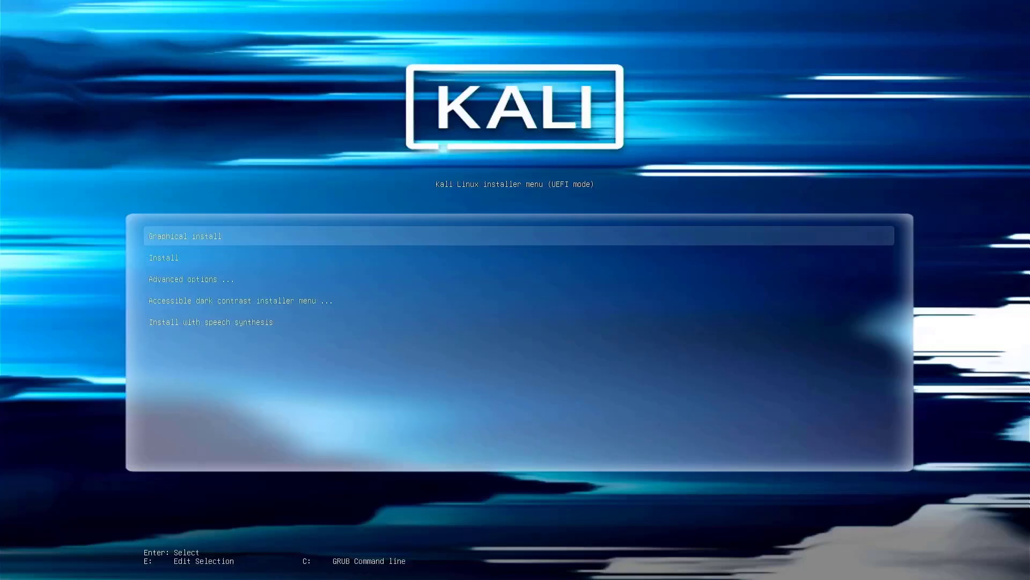
Start Graphical install from the Kali boot menu.
key("Down")
key("Up")
key("Down")
key("Up")
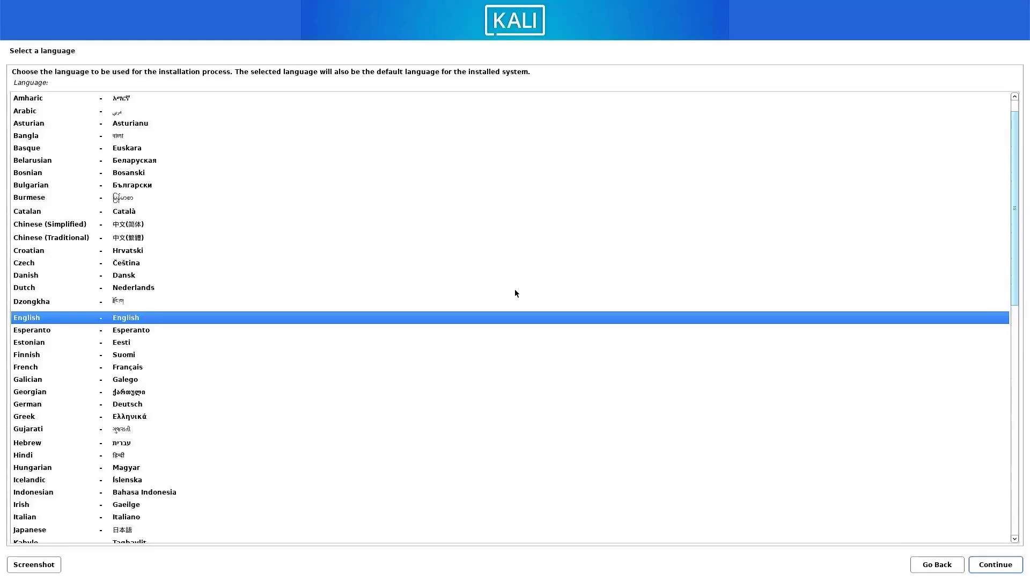
Accept English, choose a country, and keep the American English keymap.
key("Return")
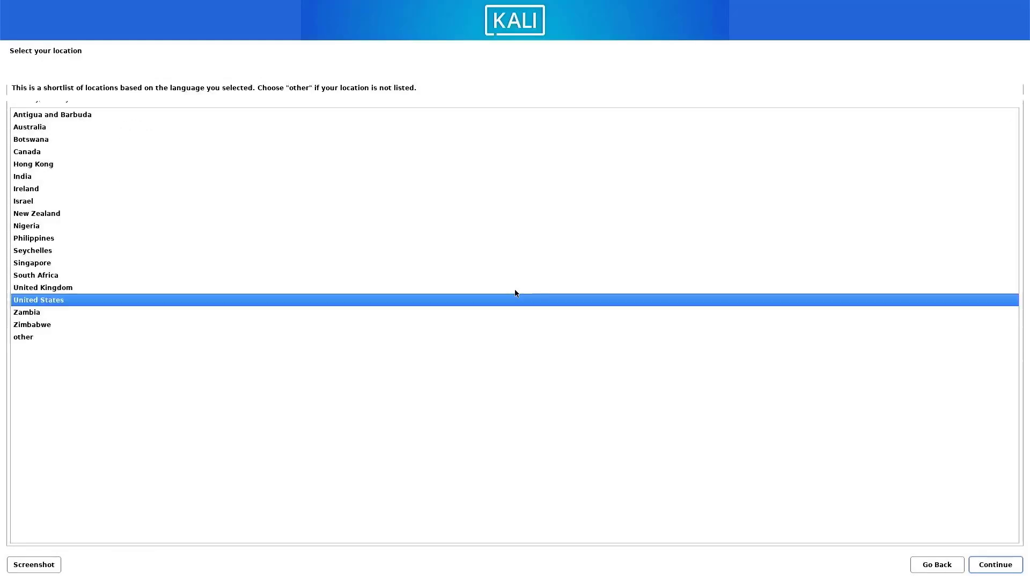
key("Up")
key("Up")
key("Up")
key("Up")
key("Up")
key("Up")
key("Up")
key("Up")
key("Up")
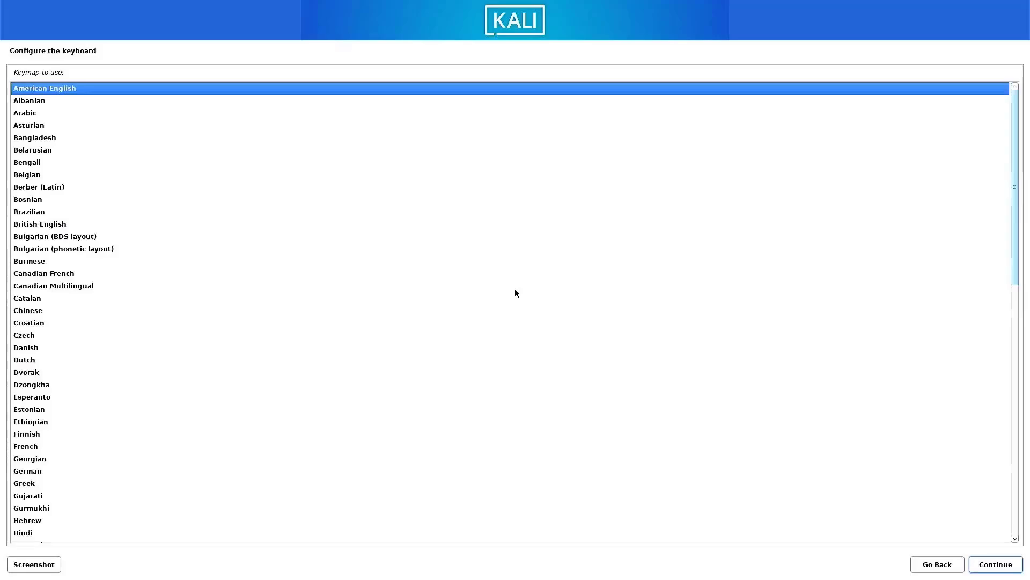
key("Return")
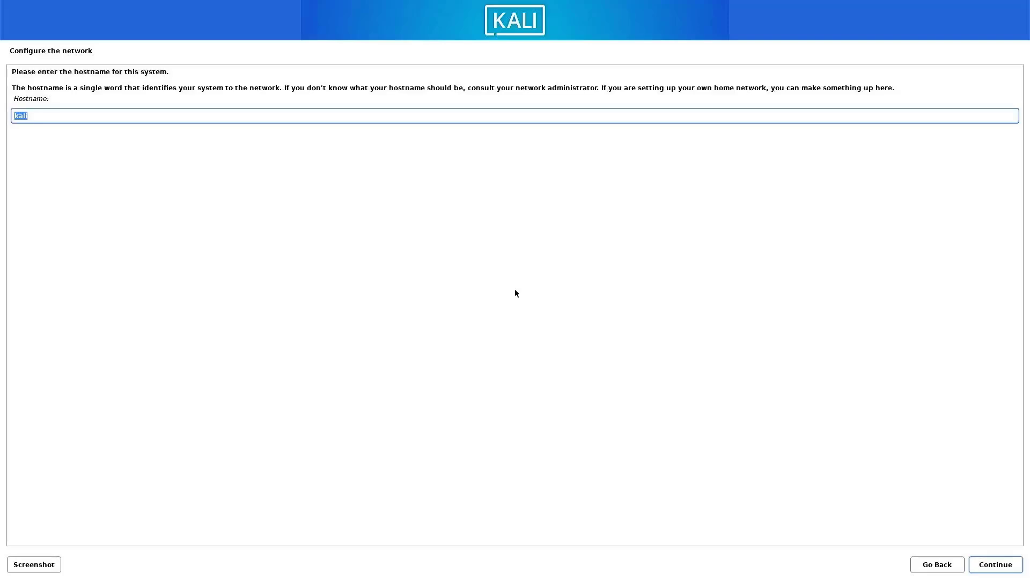
Keep kali as the hostname and leave the domain name empty.
type("kali")
left_click(997, 564)
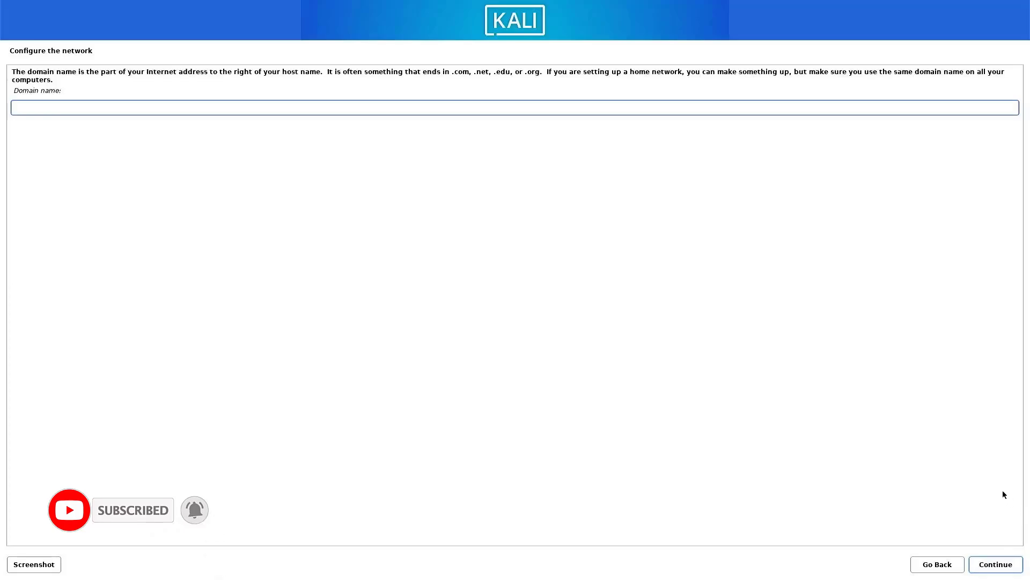
left_click(1003, 571)
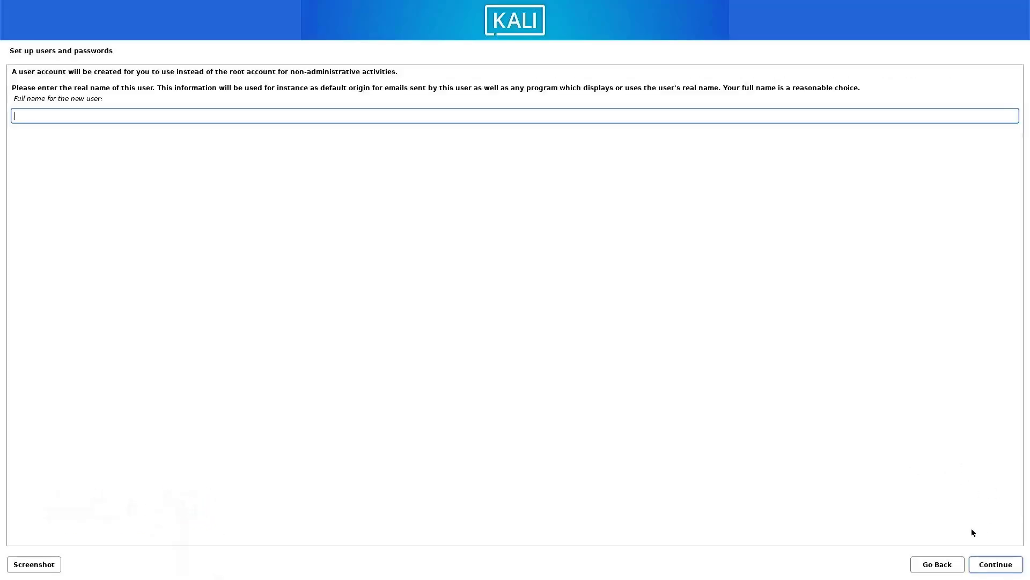
Enter the new user's full name and username.
type("TECH DHEE")
left_click(984, 563)
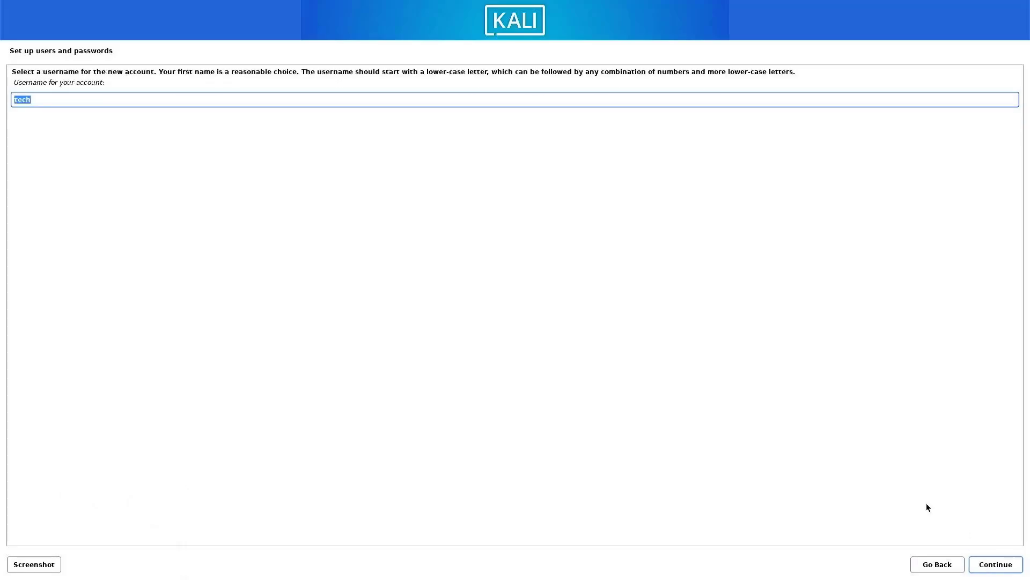
type("techdhee")
Accept the username, enter the new user's password twice, and choose Manual partitioning.
left_click(998, 568)
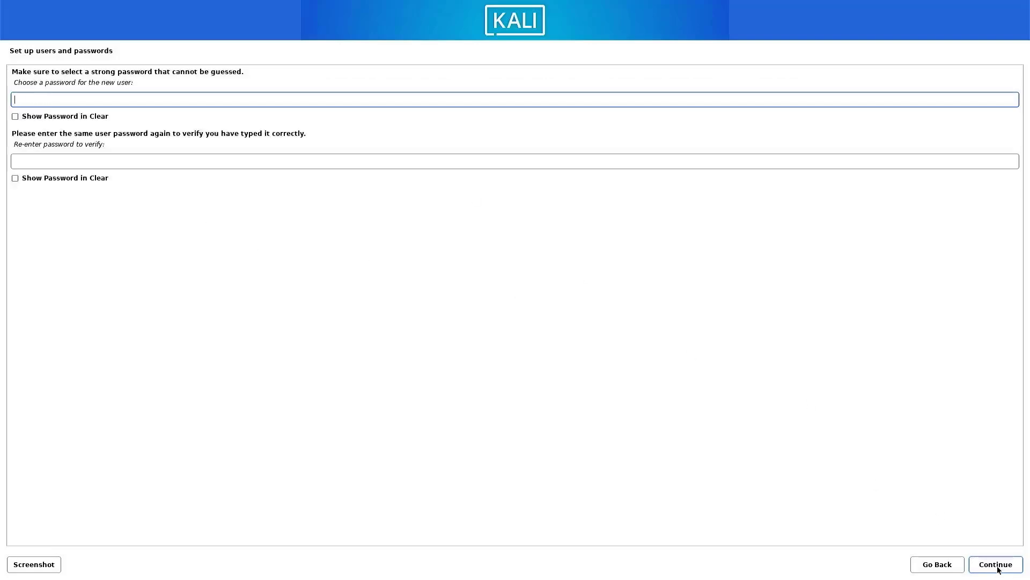
key("Tab")
left_click(996, 569)
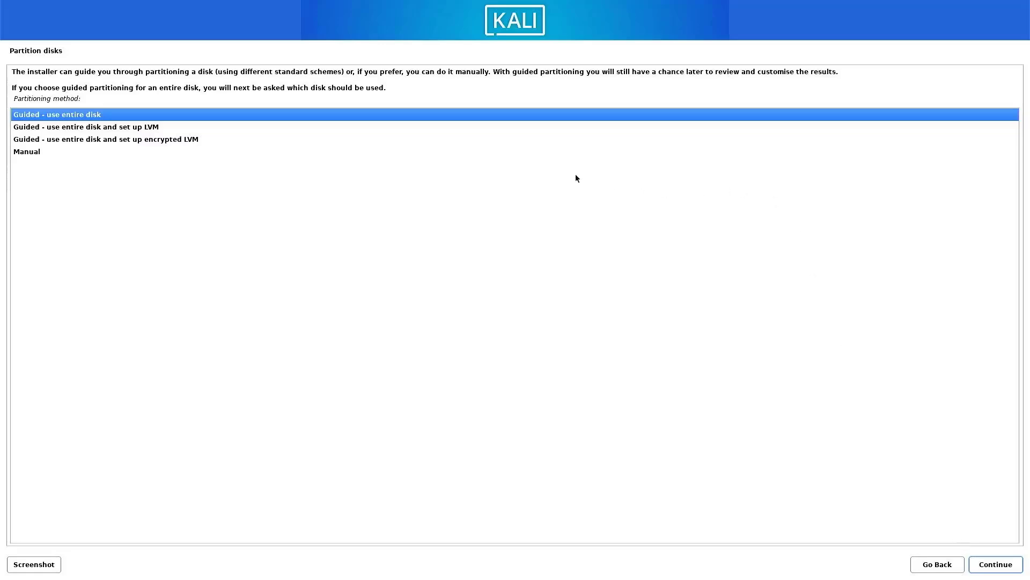
left_click(41, 151)
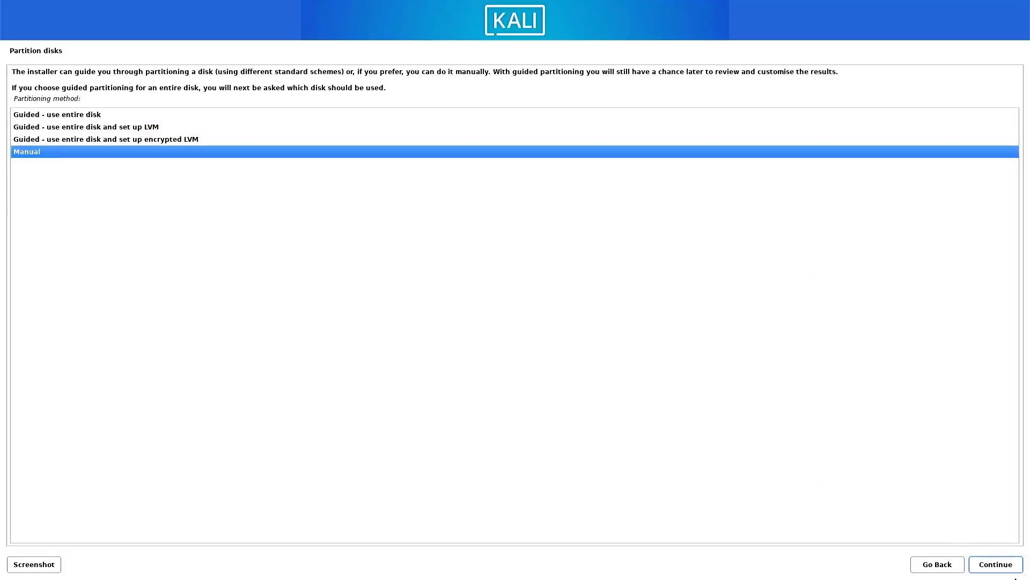
left_click(1002, 569)
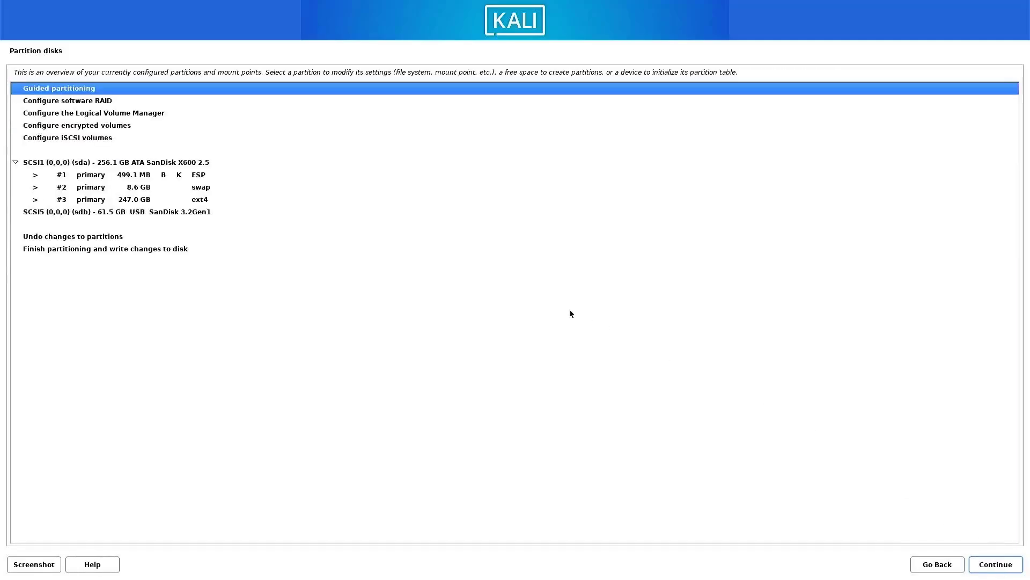
Delete the 499.1 MB ESP, 8.6 GB swap and 247.0 GB ext4 partitions, then select the 256.1 GB free space.
left_click(98, 177)
double_click(98, 177)
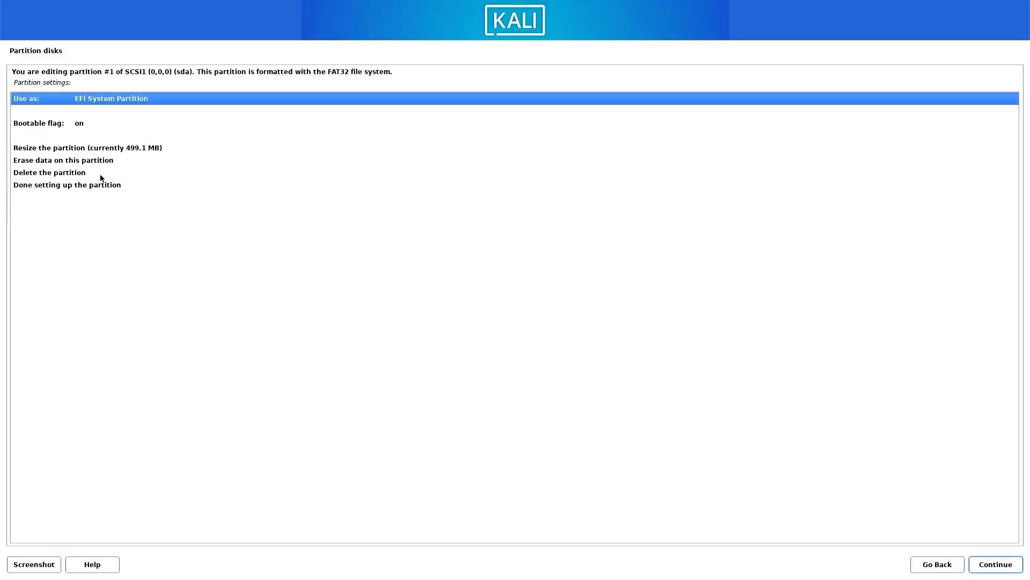
left_click(65, 175)
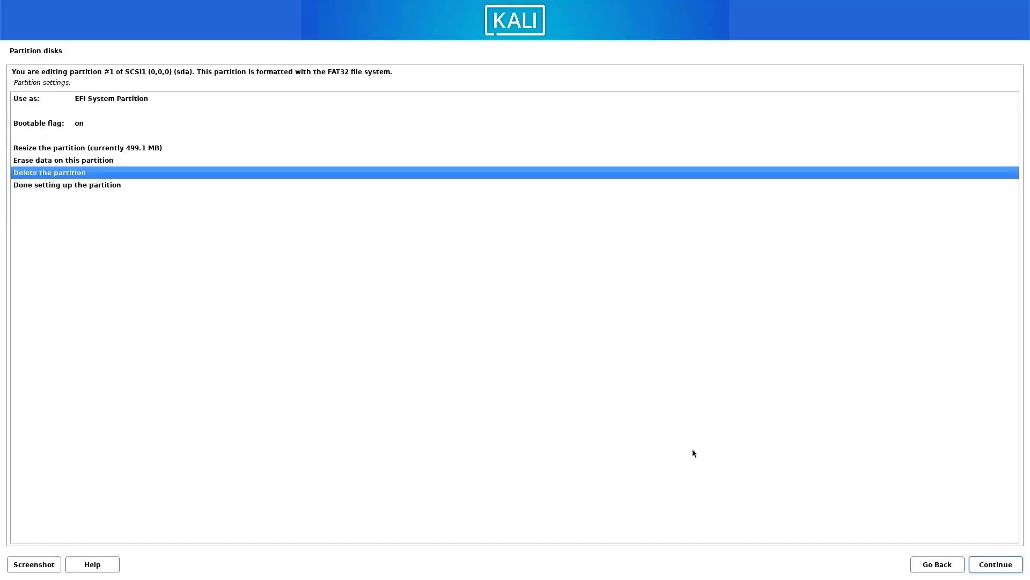
left_click(972, 563)
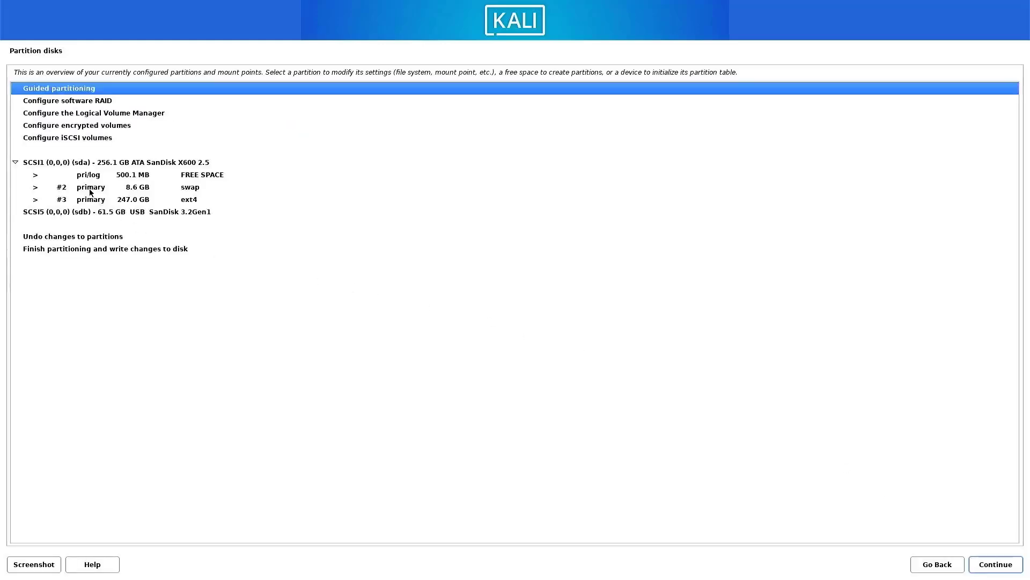
double_click(89, 188)
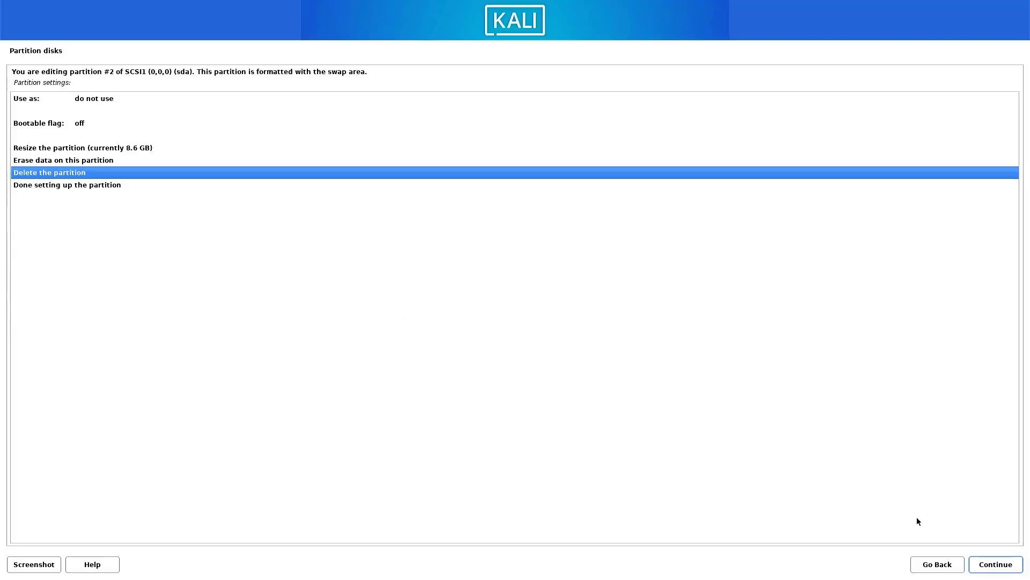
left_click(993, 565)
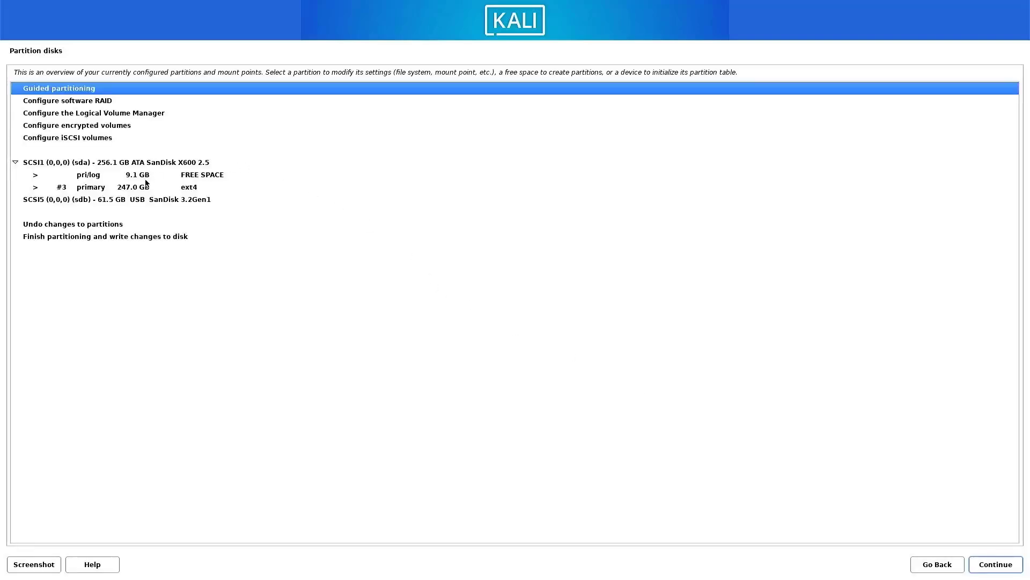
double_click(140, 190)
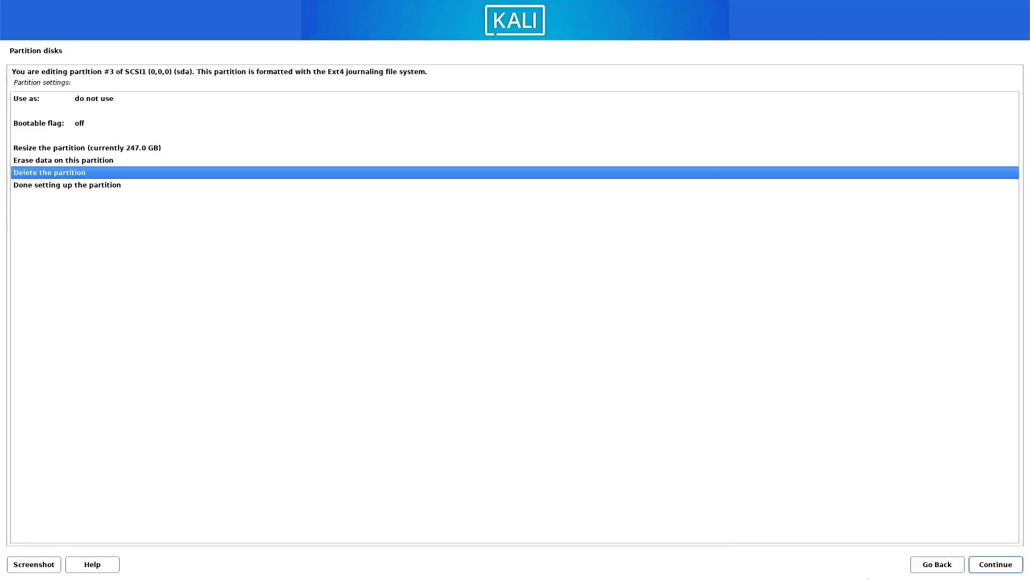
left_click(1002, 564)
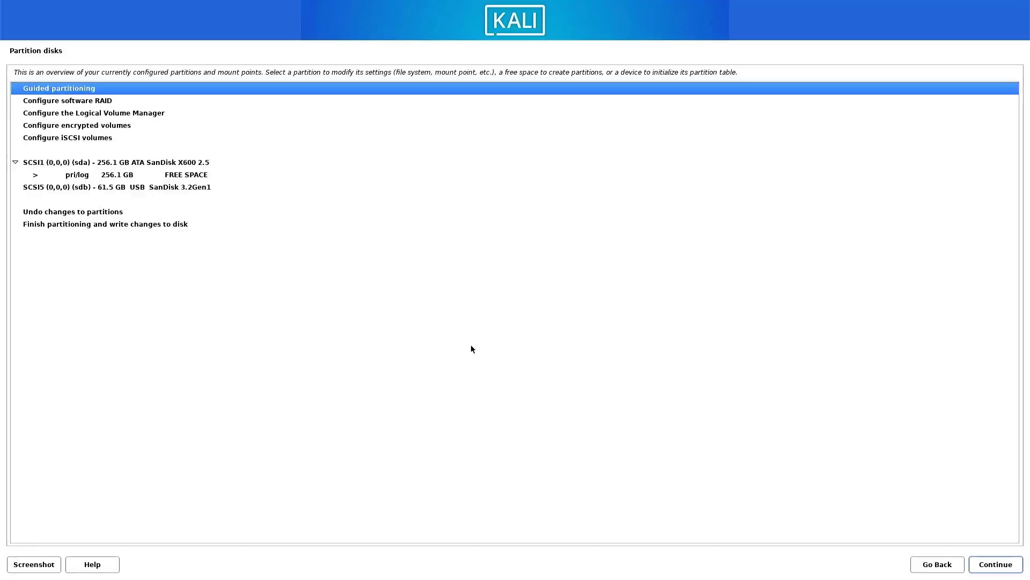
left_click(106, 178)
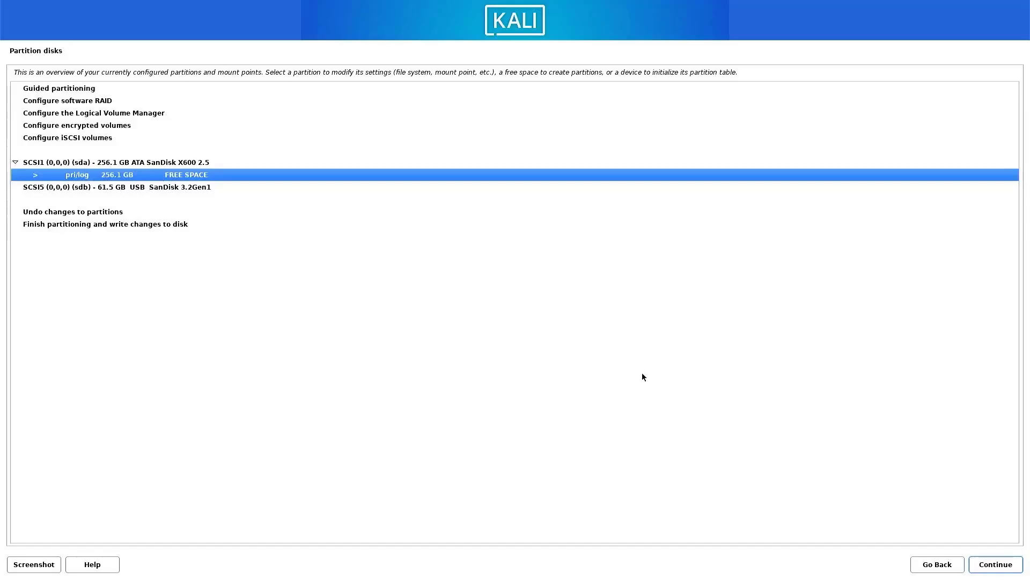
Create a new 500MB partition at the beginning of the free space.
left_click(1005, 570)
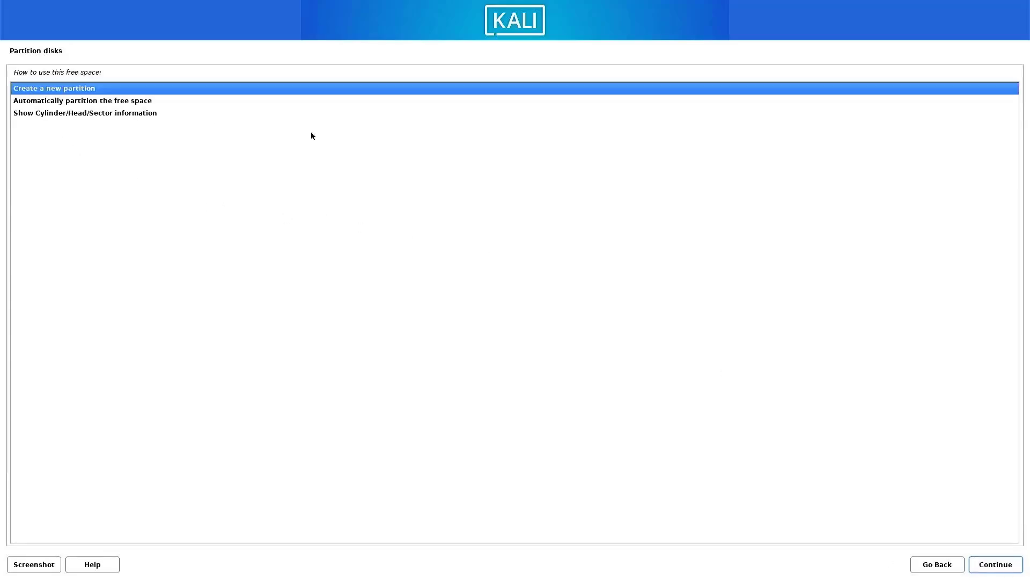
left_click(973, 565)
type("500MB")
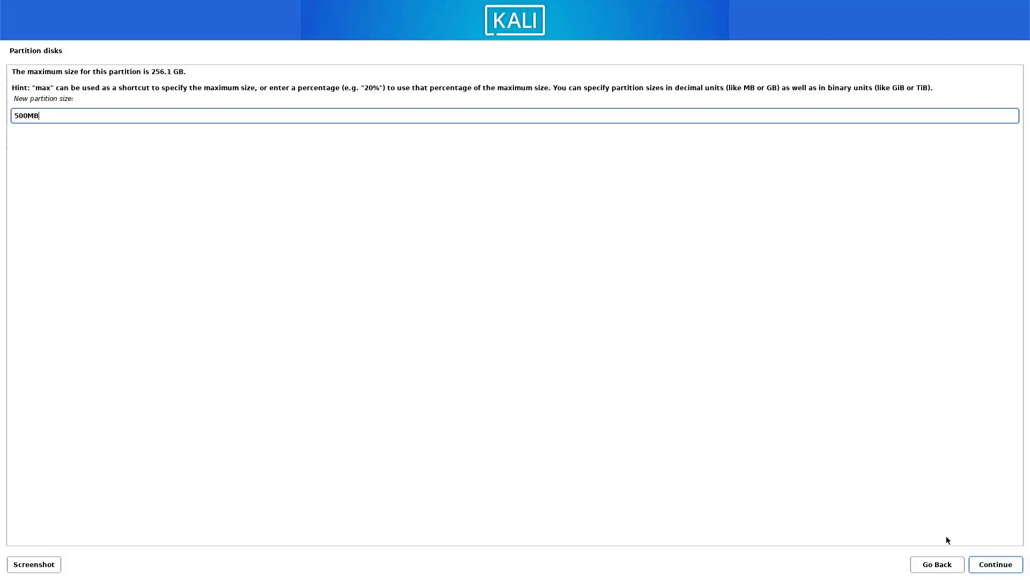
left_click(989, 564)
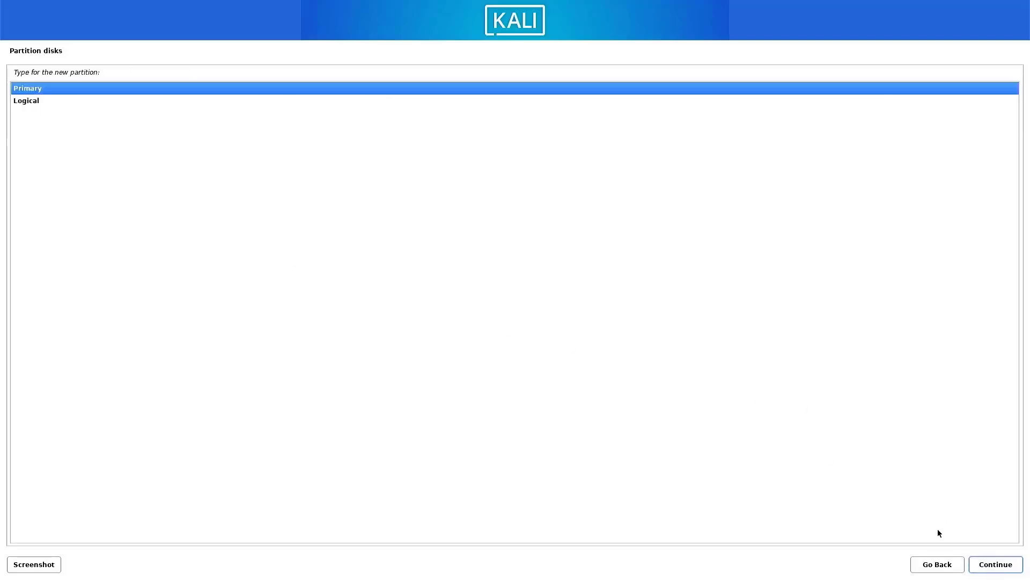
left_click(988, 565)
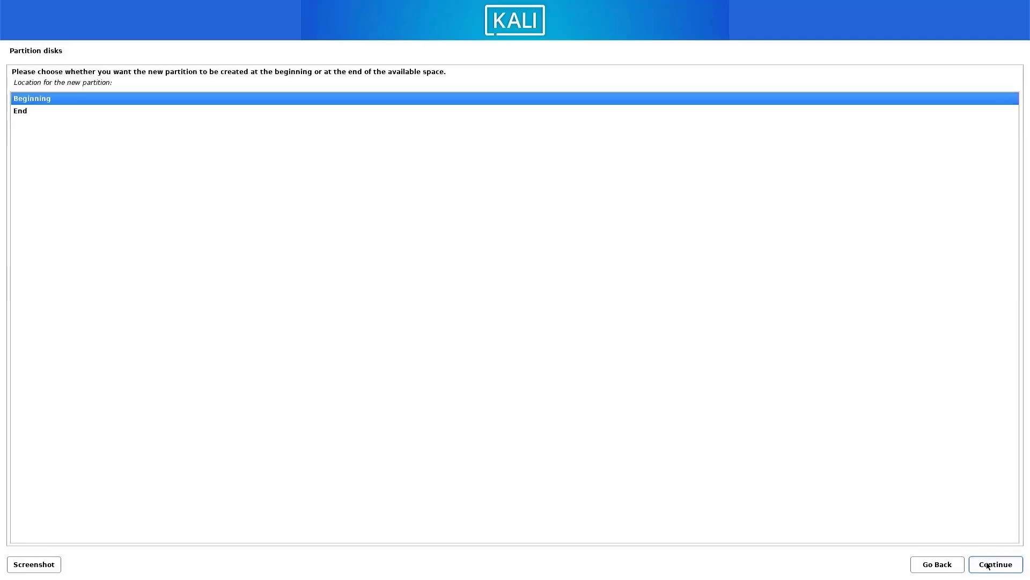
left_click(988, 565)
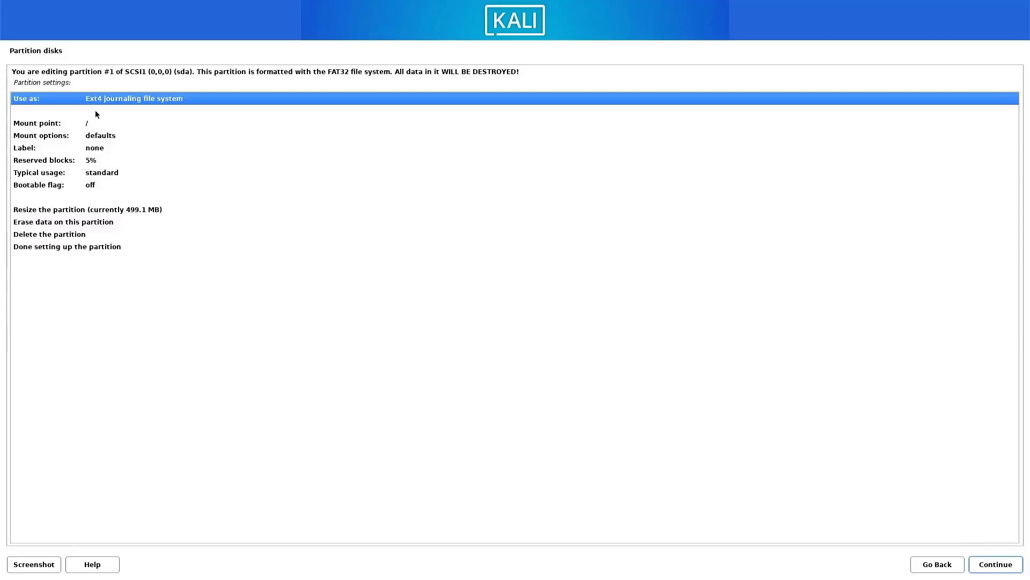
Set the new partition's use to EFI System Partition and finish its setup.
double_click(104, 101)
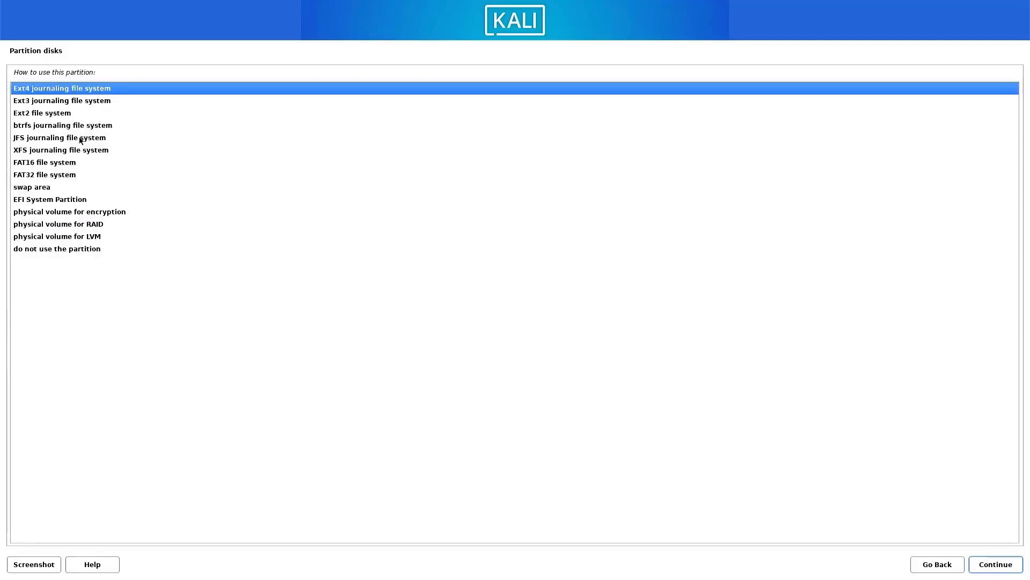
left_click(33, 203)
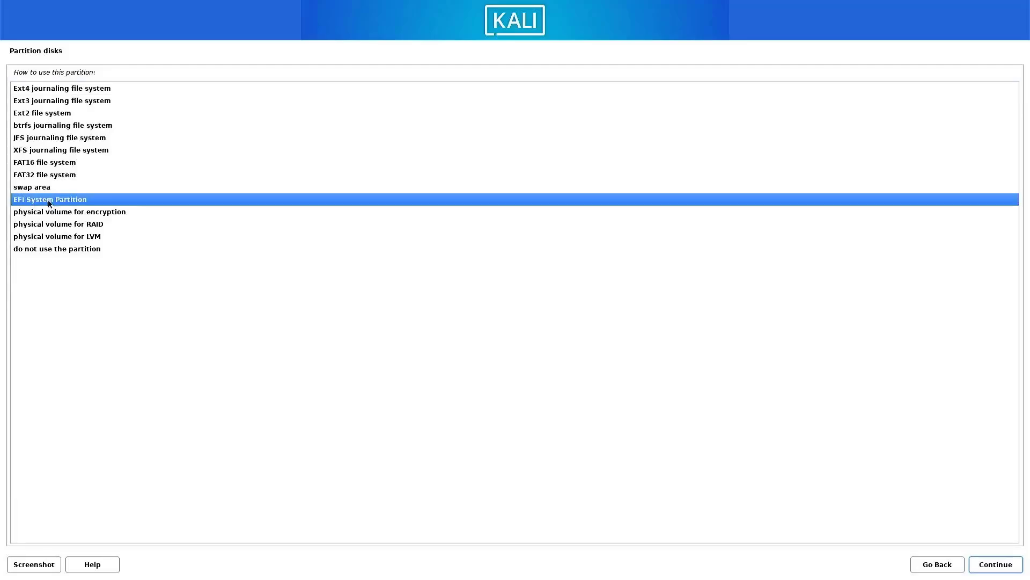
double_click(54, 202)
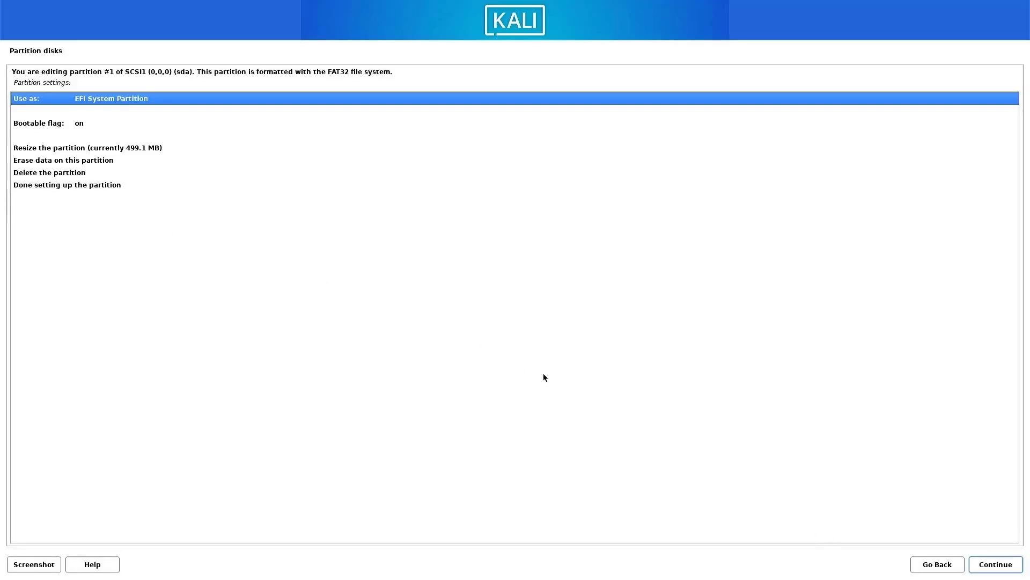
left_click(71, 188)
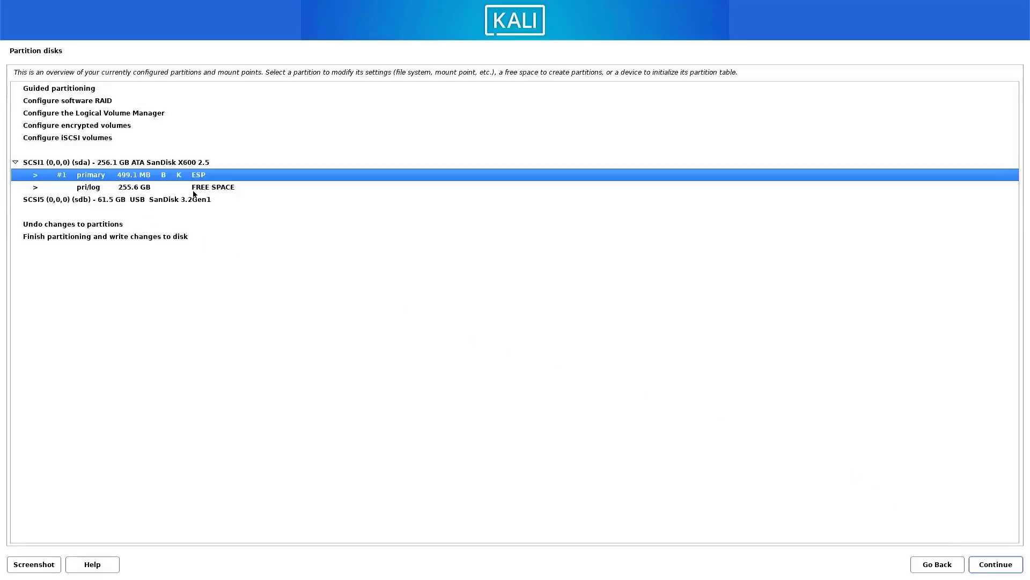
Create a new 8GB primary partition at the beginning of the remaining free space.
double_click(194, 189)
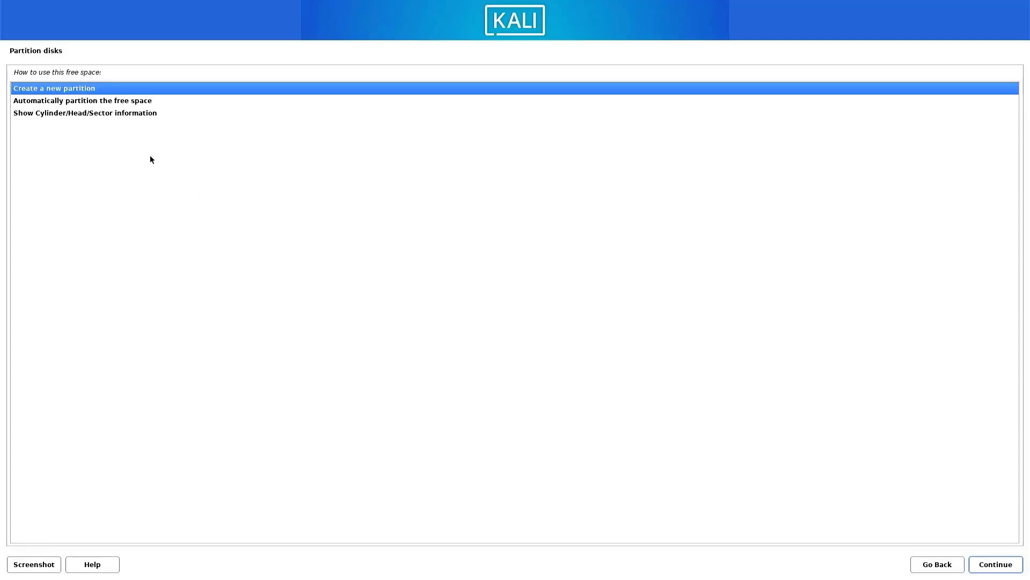
left_click(1004, 564)
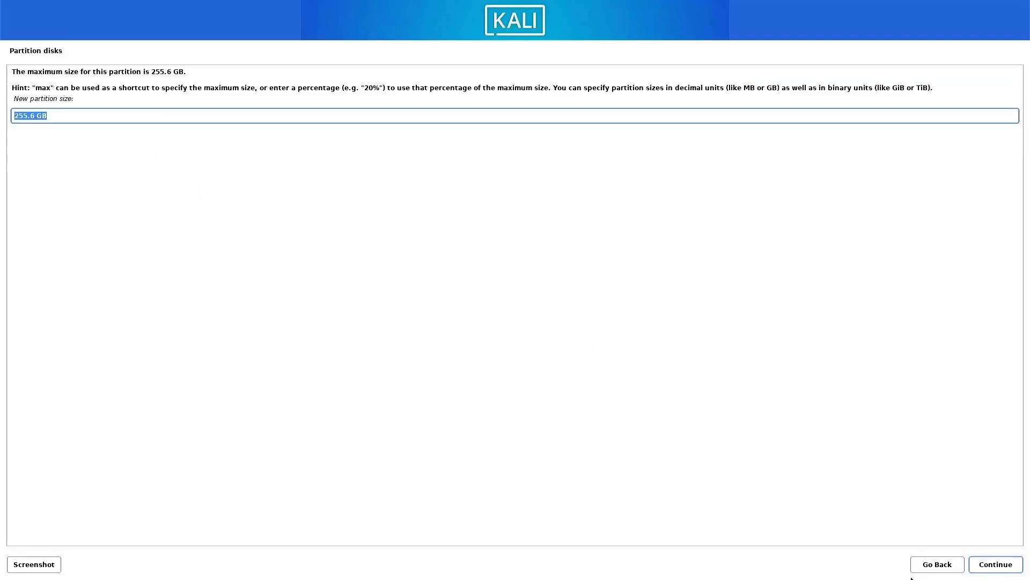
type("8GB")
left_click(994, 564)
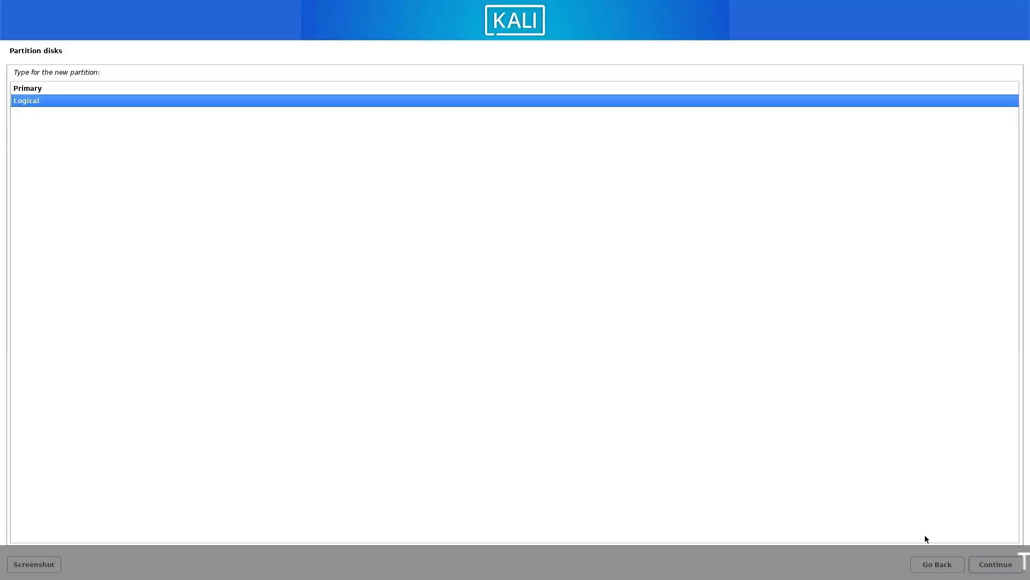
left_click(26, 88)
left_click(982, 566)
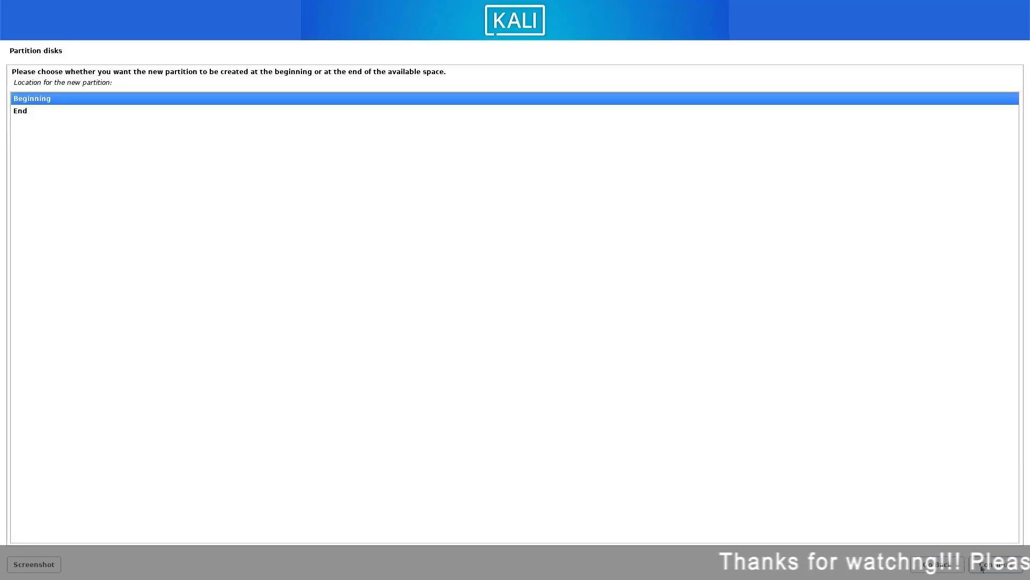
left_click(982, 568)
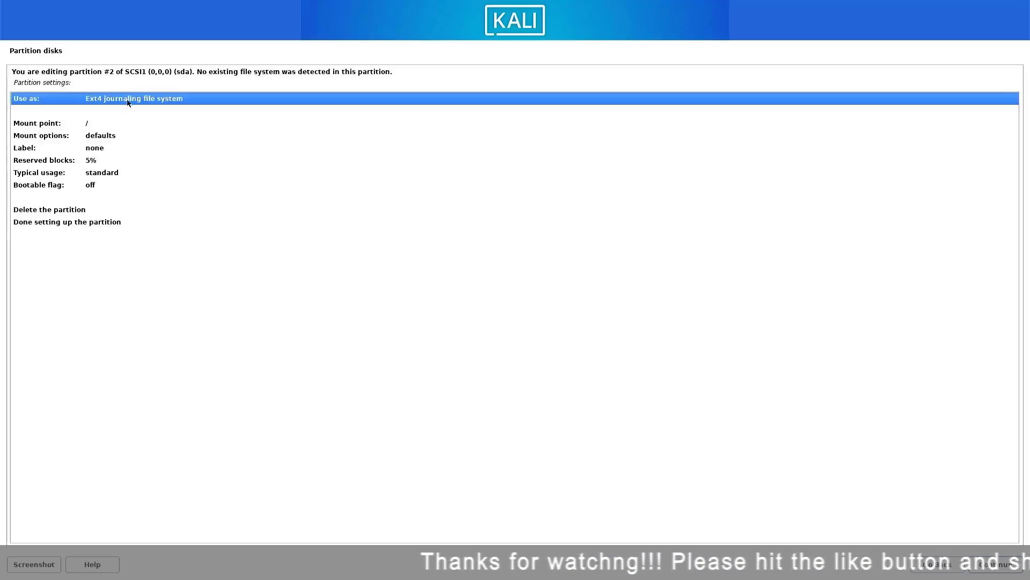
Set the 8GB partition's use to swap area and finish its setup.
double_click(126, 99)
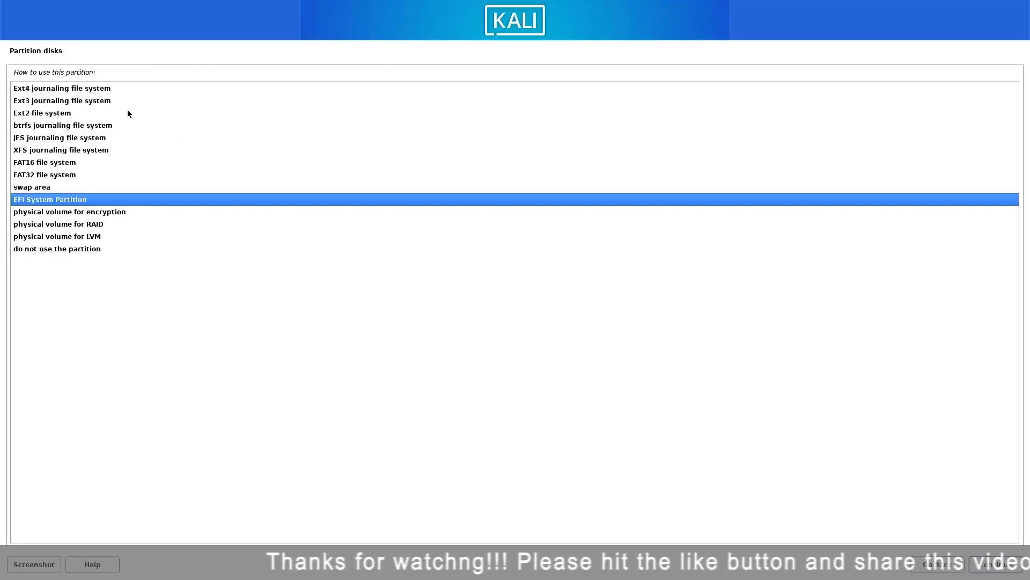
left_click(37, 187)
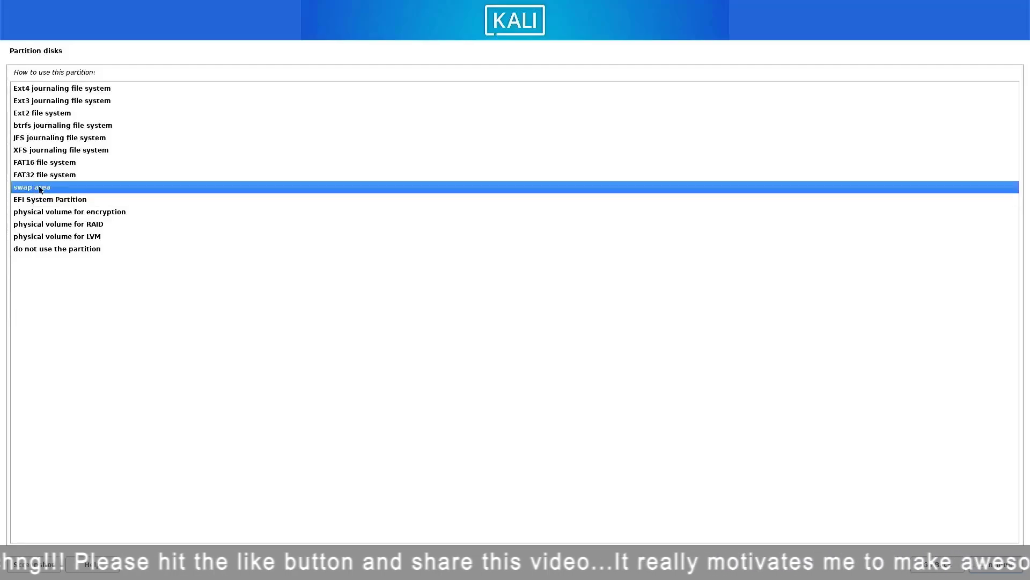
double_click(37, 187)
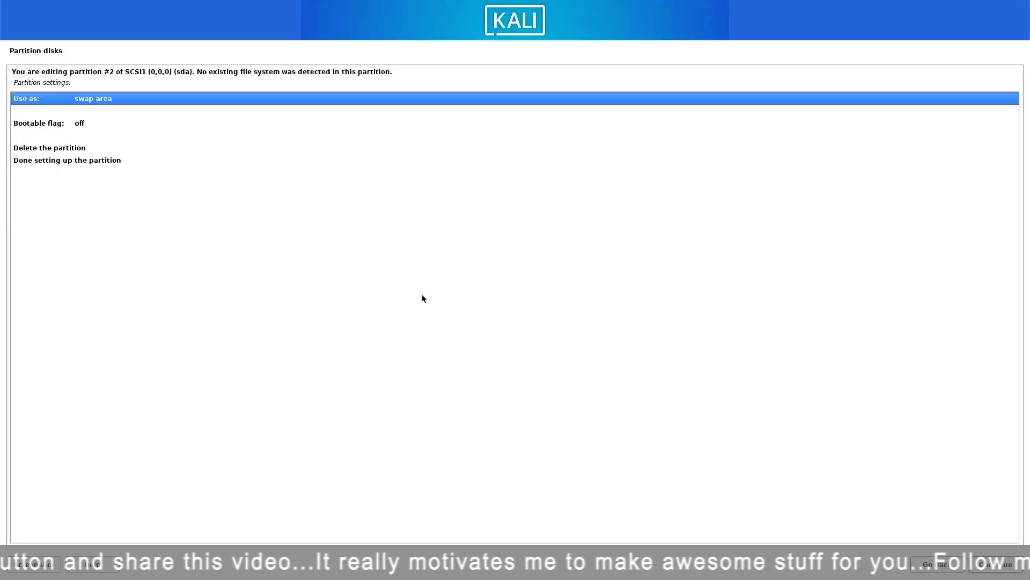
left_click(101, 163)
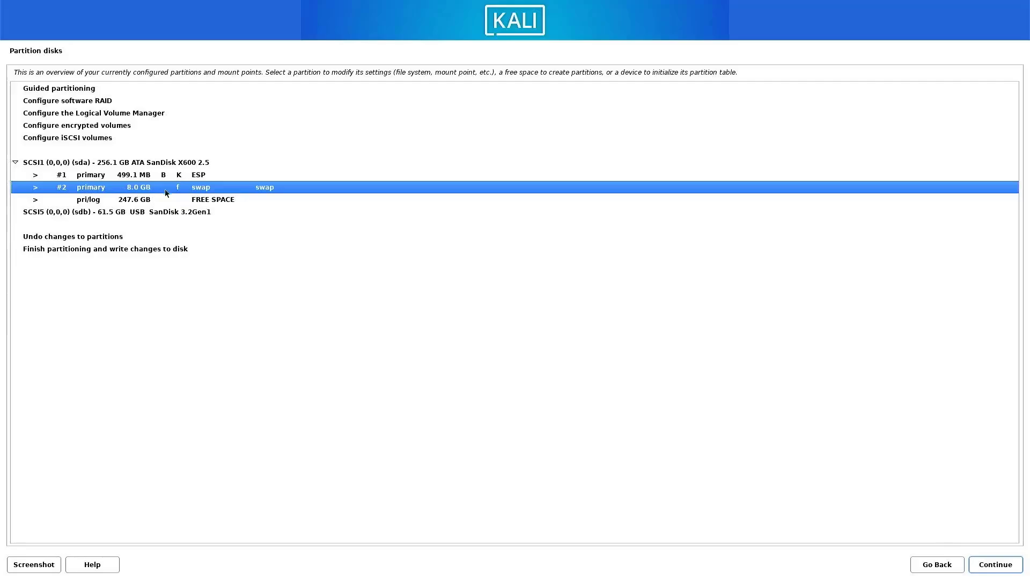
Create a primary partition using the full 247.6 GB of remaining free space.
double_click(187, 200)
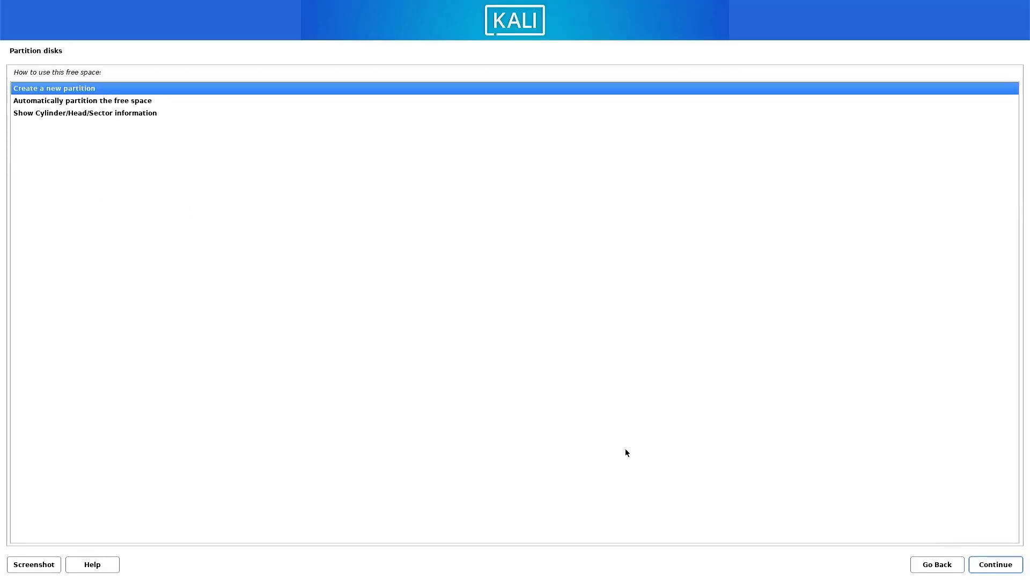
left_click(993, 564)
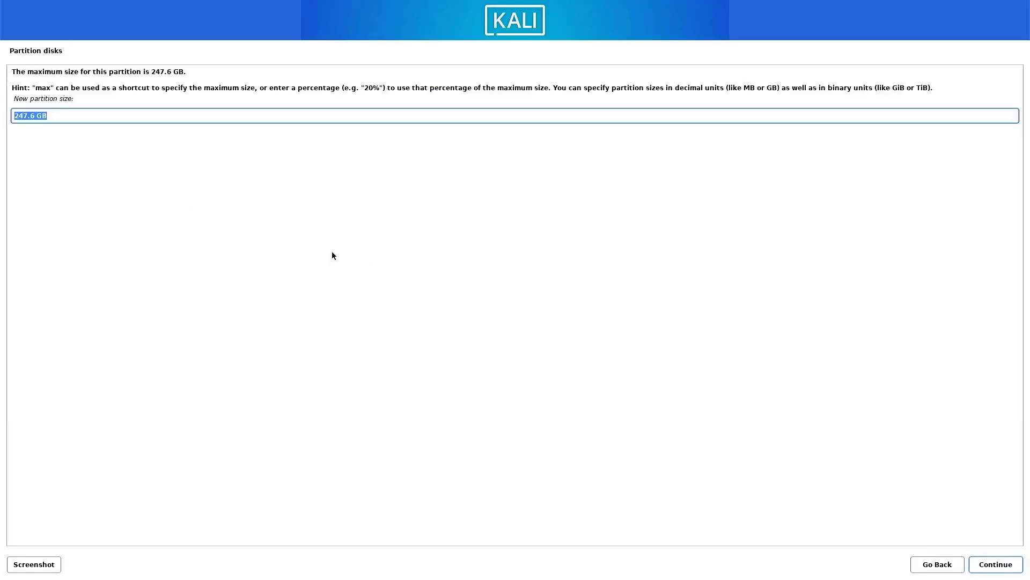
left_click(980, 566)
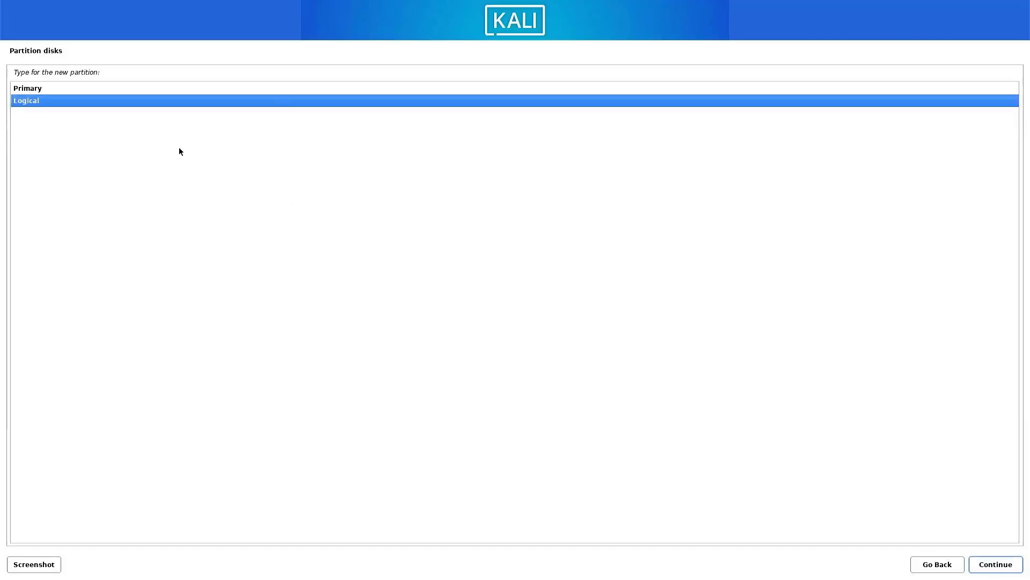
left_click(34, 91)
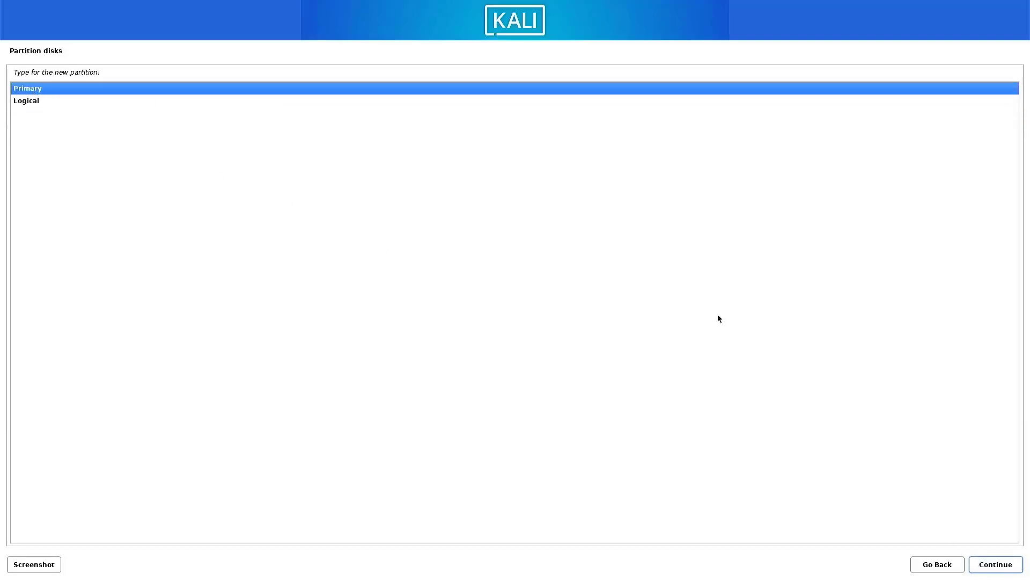
left_click(1012, 568)
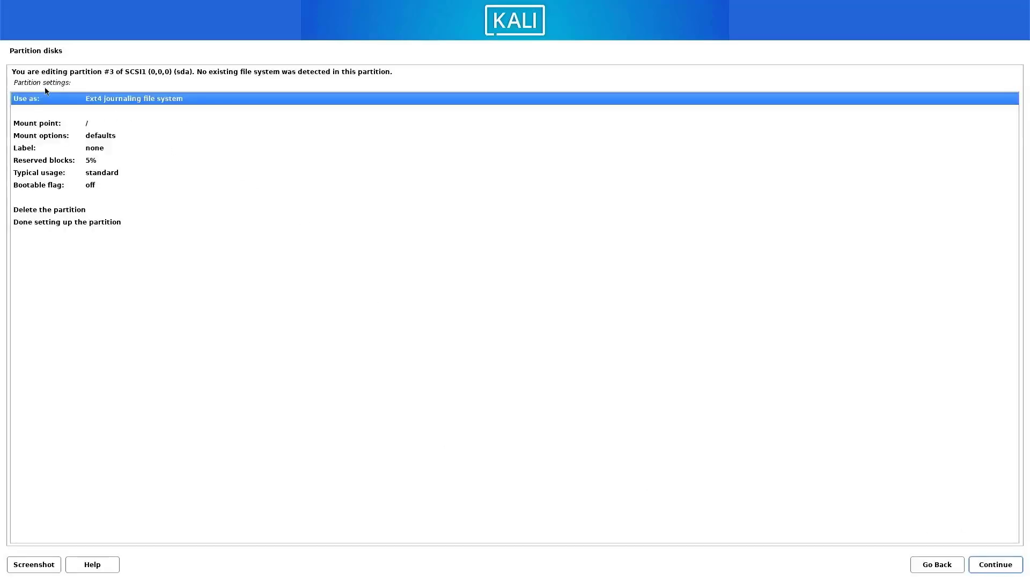
Finish the ext4 root partition, then finish partitioning and write the changes to disk.
left_click(67, 223)
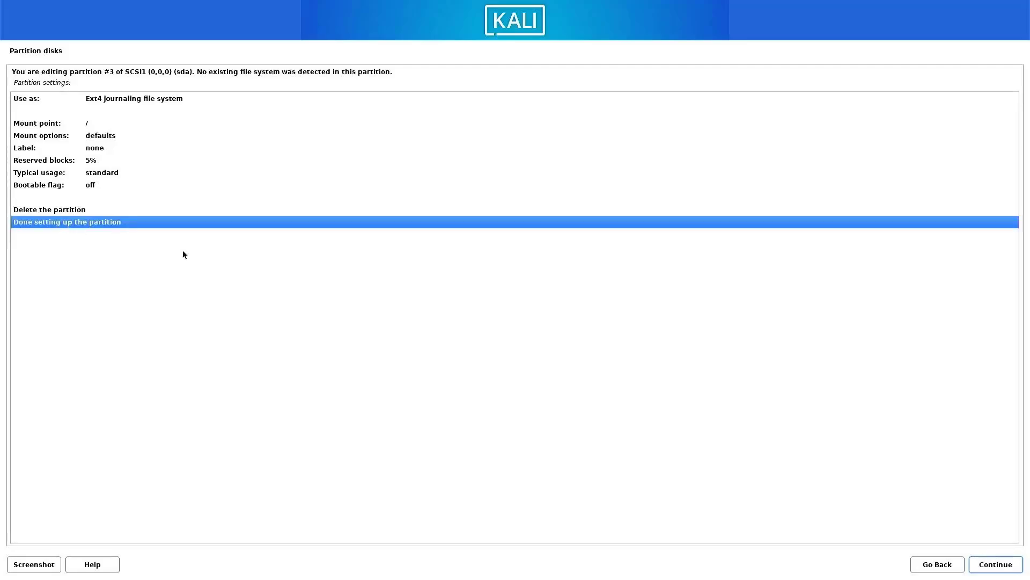
left_click(975, 565)
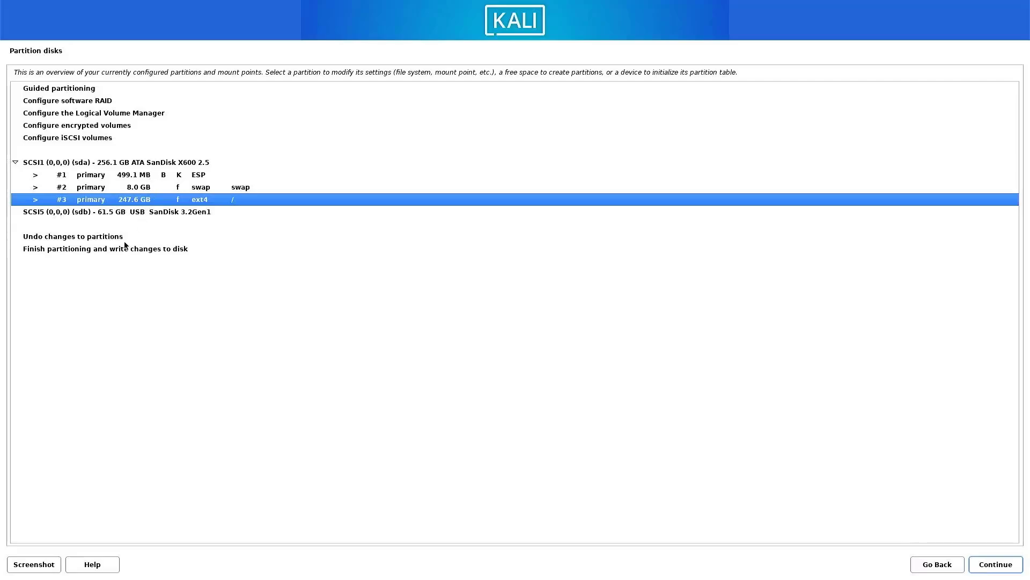
left_click(124, 248)
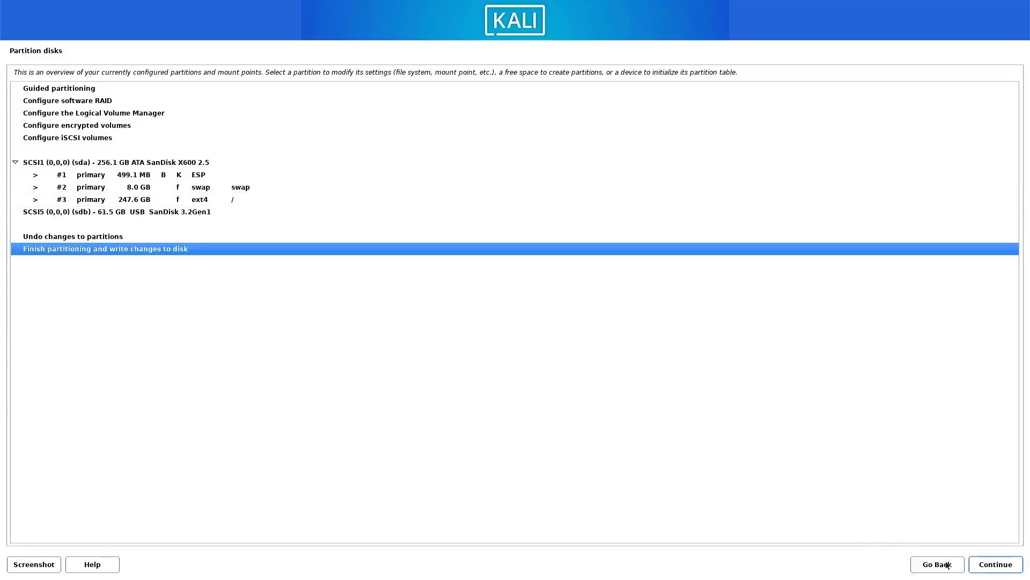
left_click(976, 568)
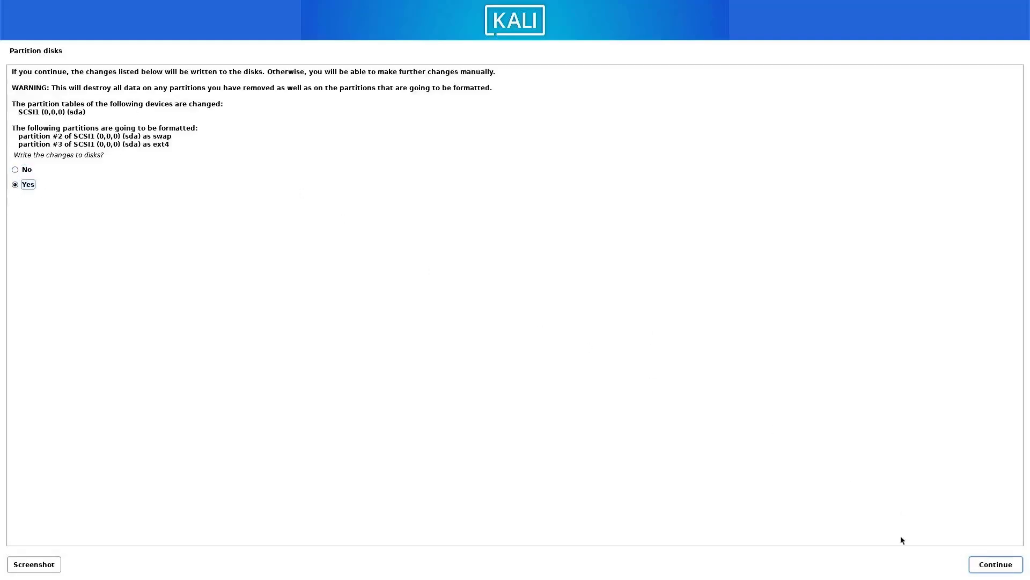
Approve writing the partition changes to disk and let the installation run to completion.
left_click(972, 567)
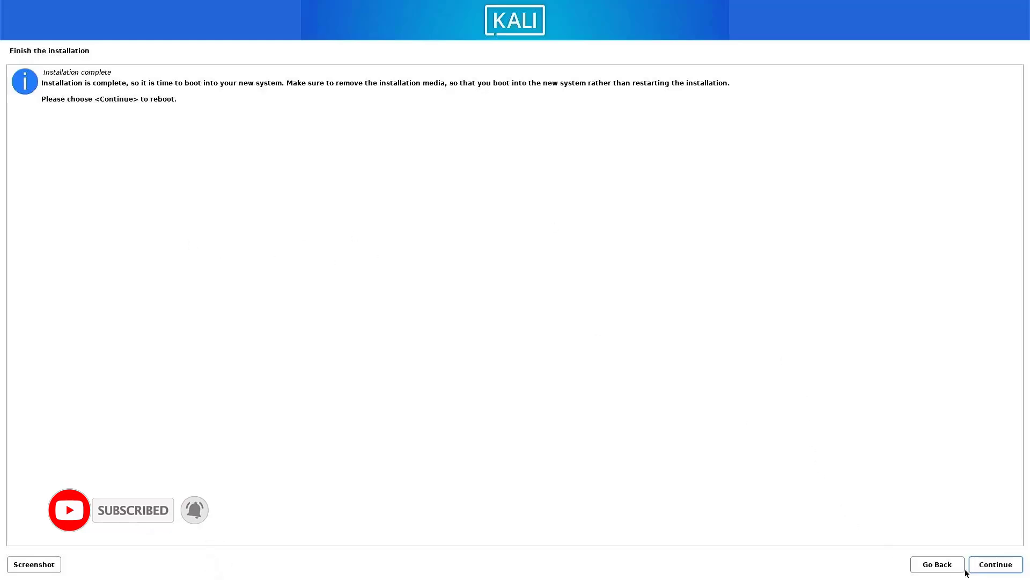
Continue from the Installation complete screen to finish installing and reboot.
left_click(1000, 570)
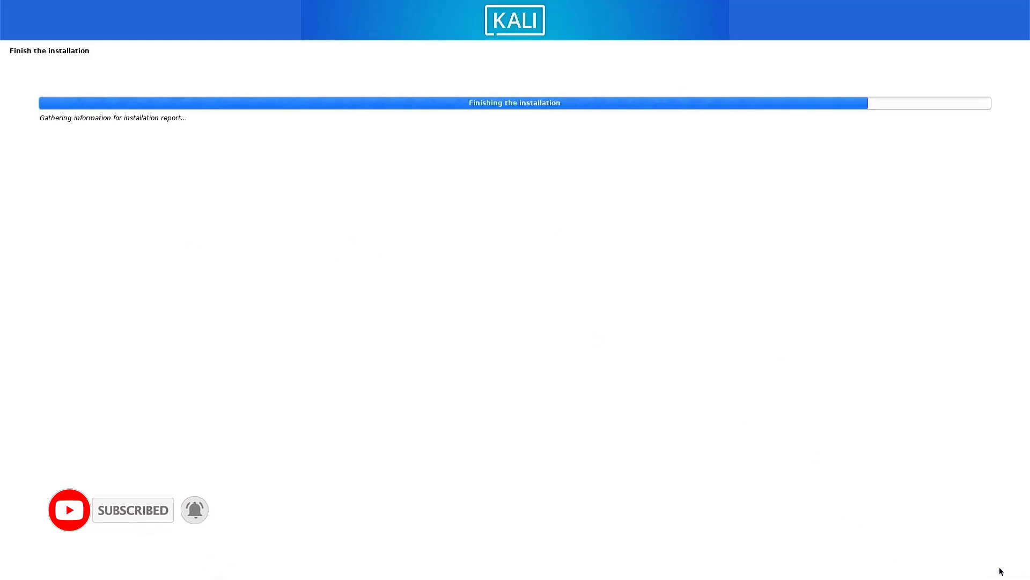